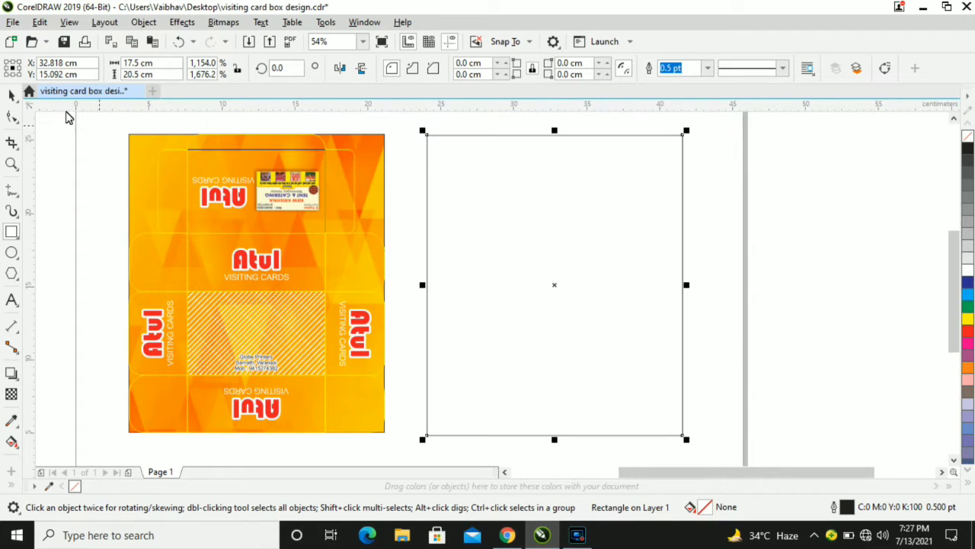
# Draw a rectangle about 2.8 cm by 1.5 cm inside the upper half of the blank outline
pyautogui.click(11, 93)
pyautogui.click(80, 146)
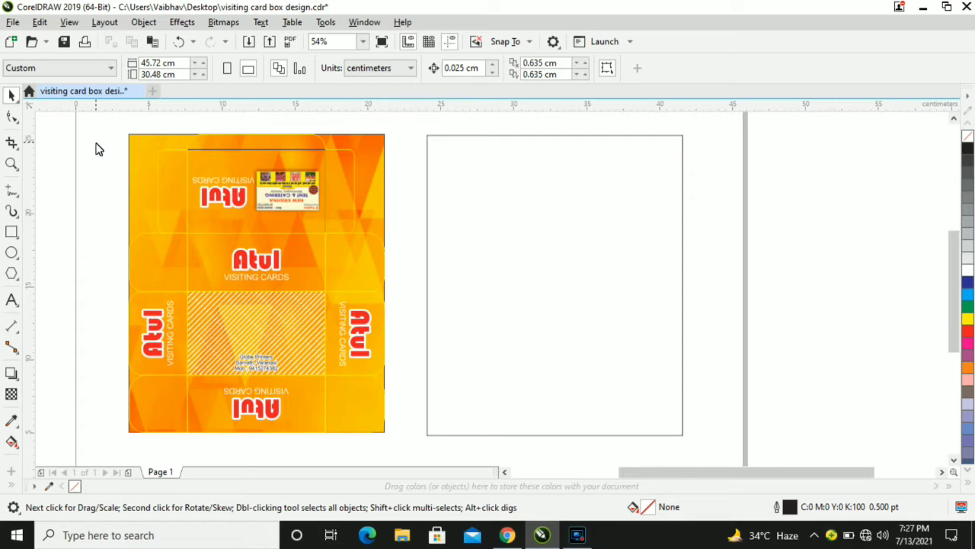
pyautogui.click(12, 233)
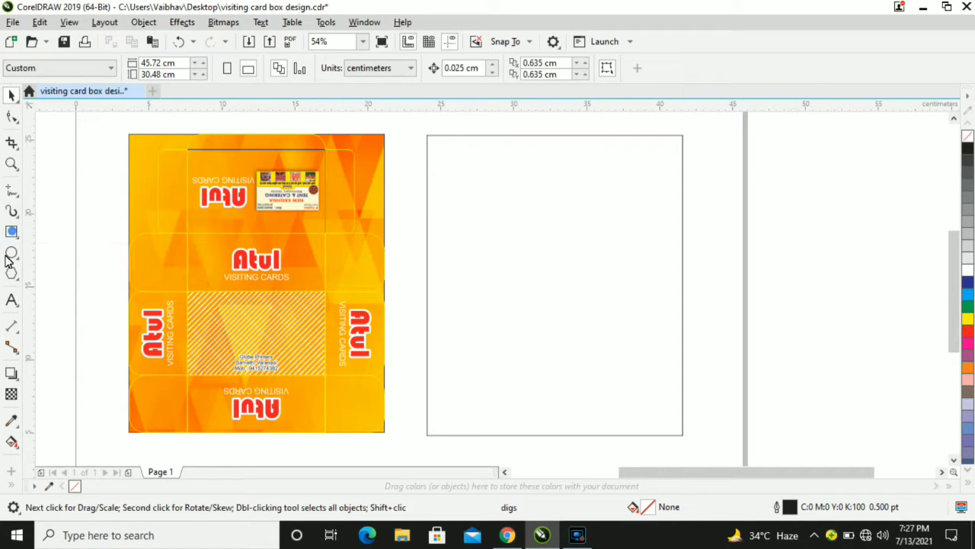
pyautogui.moveTo(495, 215); pyautogui.dragTo(543, 242)
pyautogui.click(10, 95)
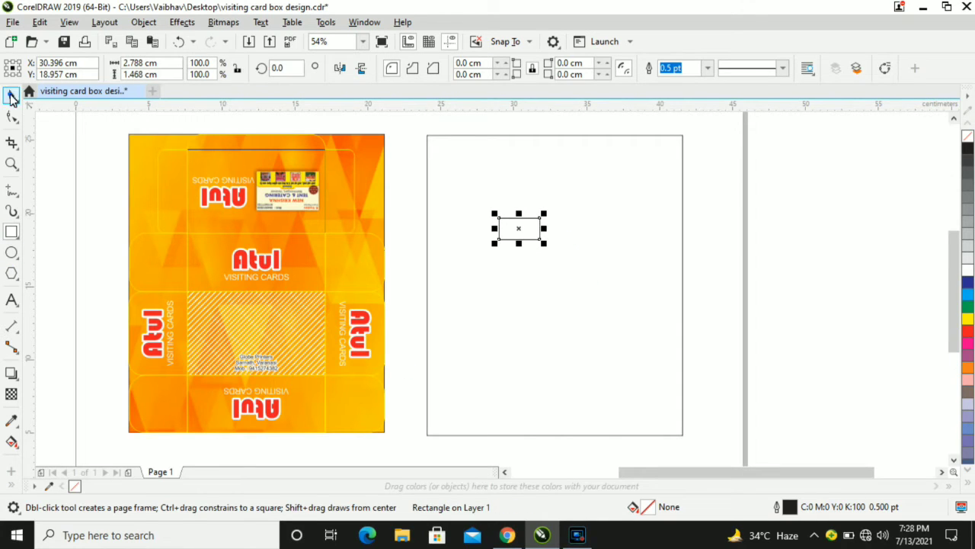
# Check the sample's uppermost panel size, then set the new rectangle to 9.5 cm wide and 5.7 cm high
pyautogui.click(76, 161)
pyautogui.click(231, 231)
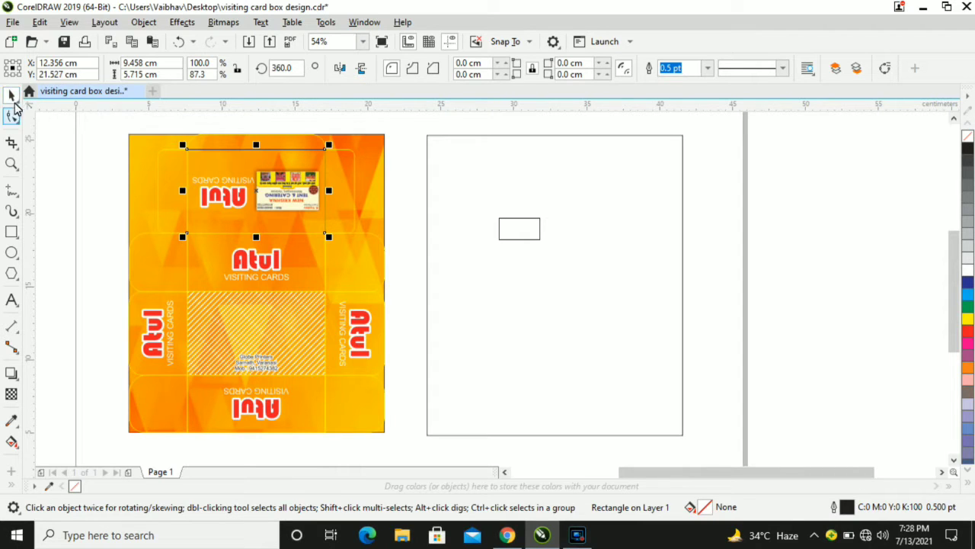
pyautogui.click(47, 134)
pyautogui.click(523, 238)
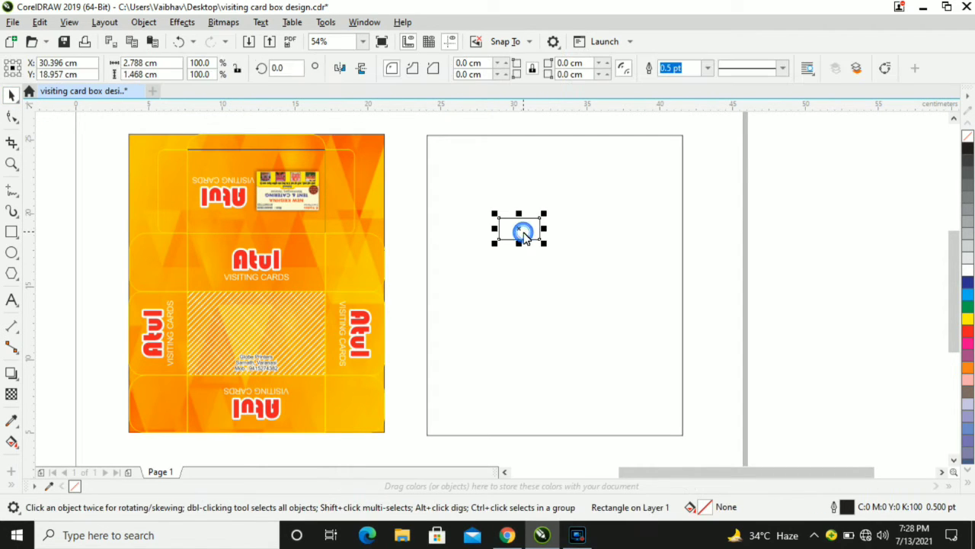
pyautogui.click(130, 63)
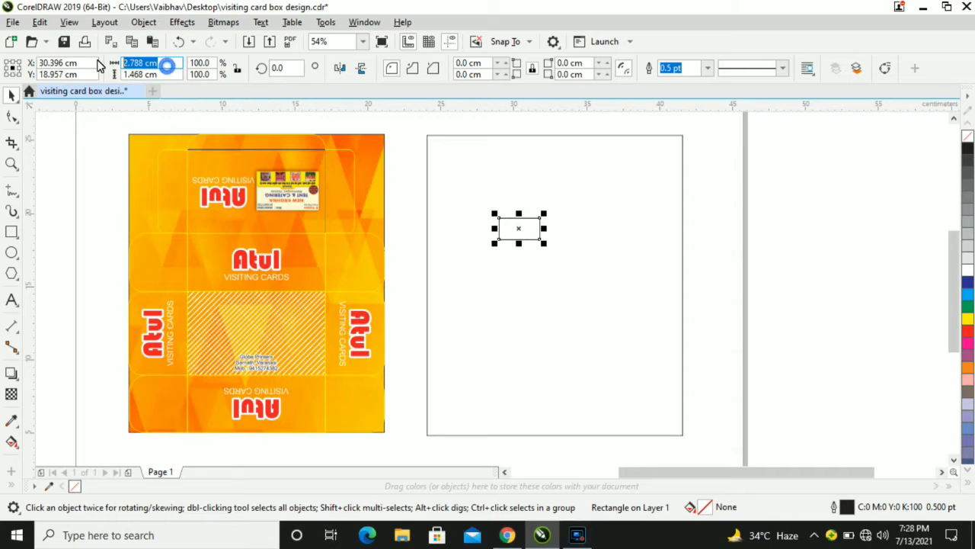
pyautogui.write('9.5')
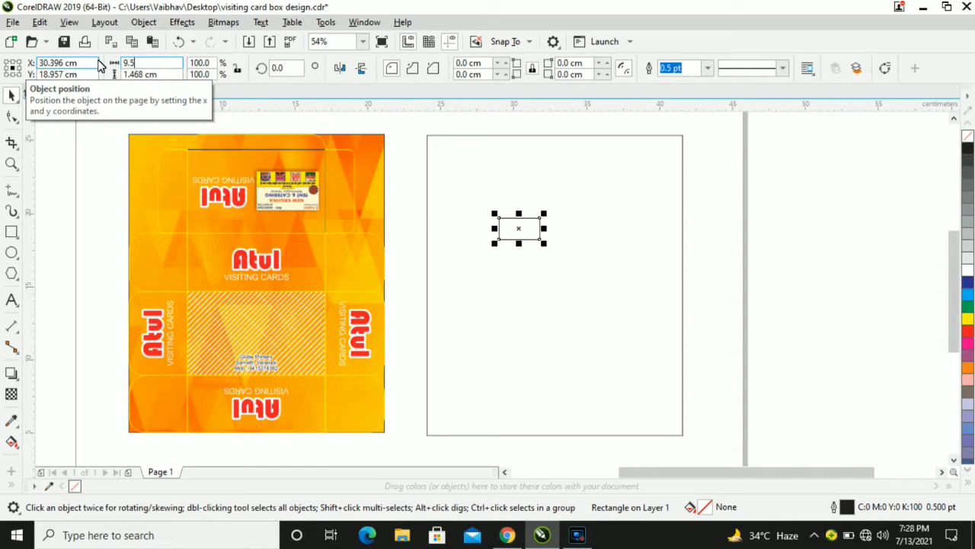
pyautogui.press('Tab')
pyautogui.write('5.7')
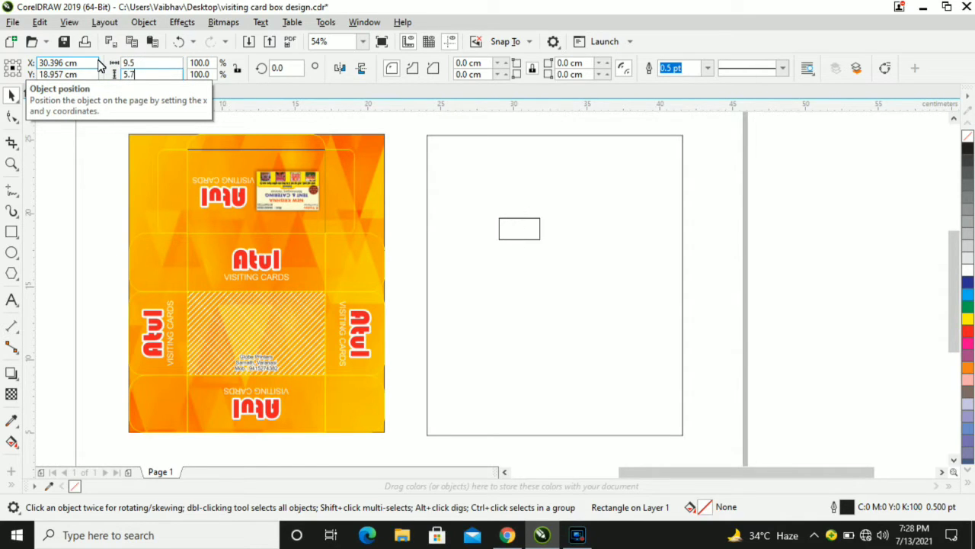
pyautogui.press('Return')
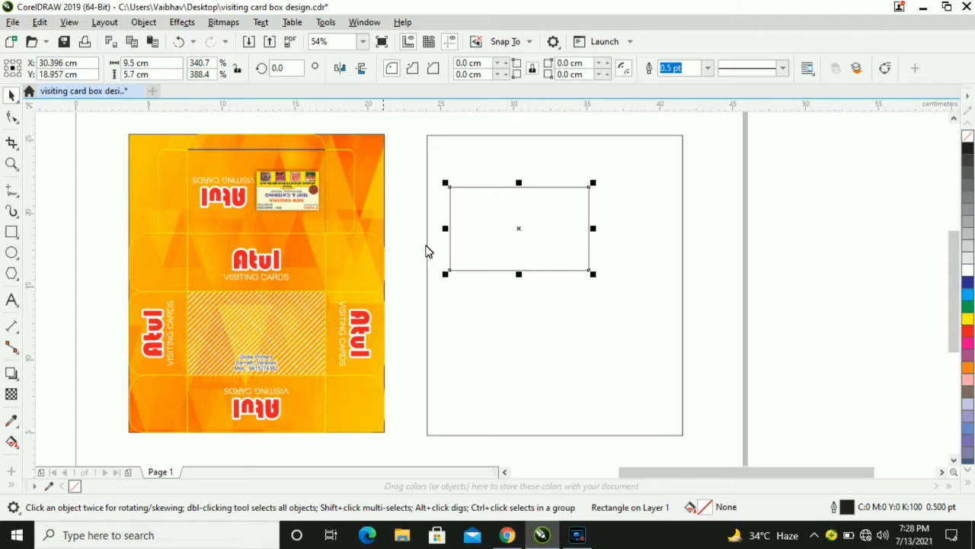
# Centre the 9.5 × 5.7 cm rectangle horizontally within the large outline
pyautogui.keyDown('shift'); pyautogui.click(516, 298); pyautogui.keyUp('shift')
pyautogui.press('c')
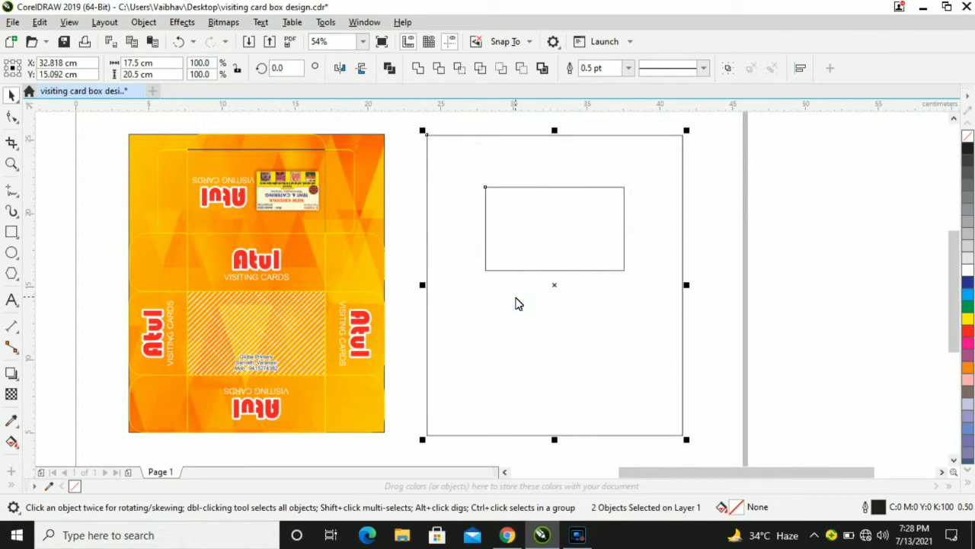
pyautogui.click(539, 247)
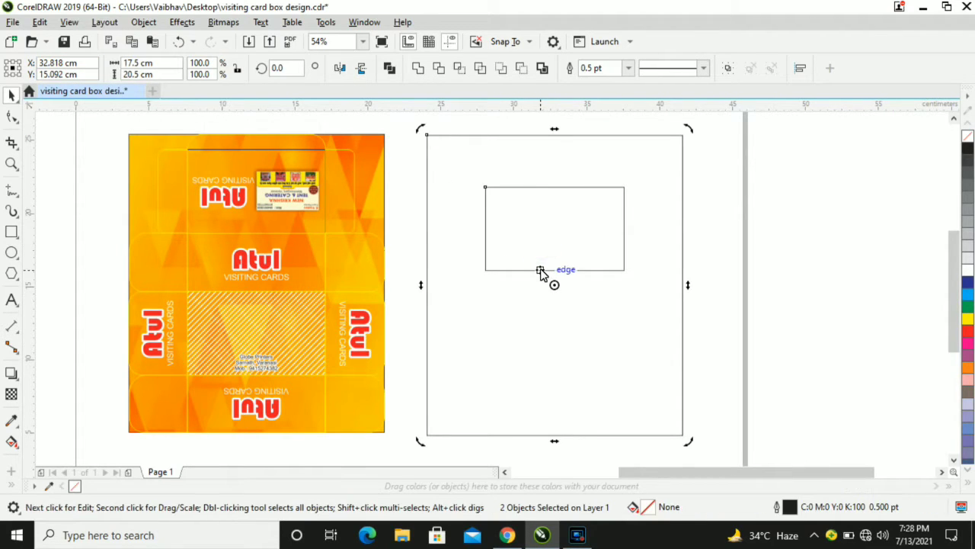
pyautogui.press('Up')
pyautogui.press('Up')
pyautogui.press('Up')
pyautogui.press('Up')
pyautogui.press('Up')
pyautogui.press('Up')
pyautogui.press('Up')
pyautogui.press('Up')
pyautogui.press('Up')
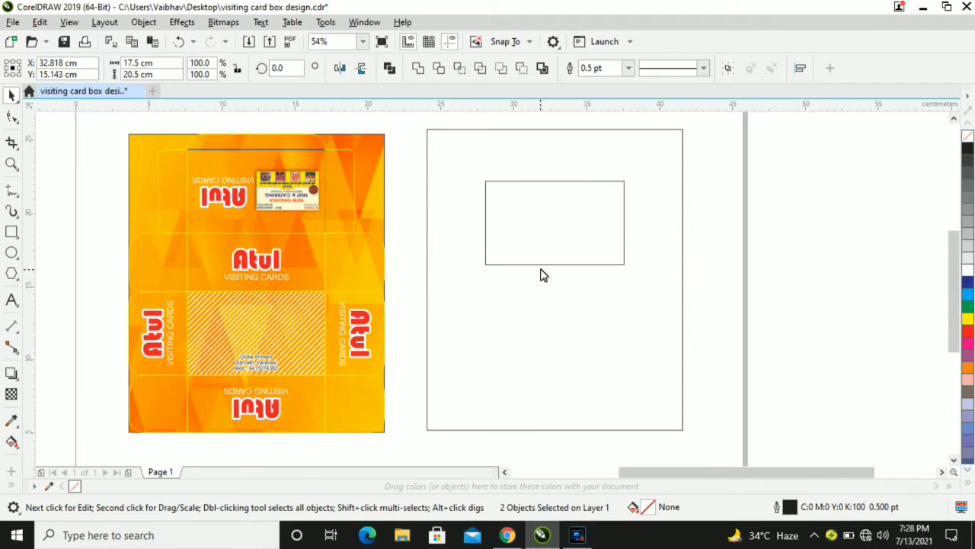
pyautogui.press('Down')
pyautogui.press('Down')
pyautogui.press('Down')
pyautogui.press('Down')
pyautogui.press('Down')
pyautogui.press('Down')
pyautogui.press('Down')
pyautogui.press('Down')
pyautogui.press('Down')
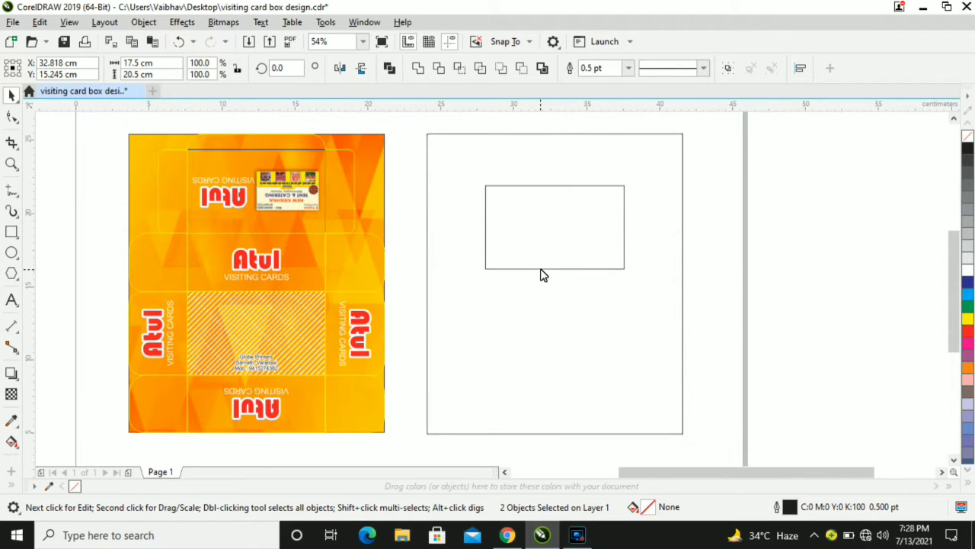
# Move the 9.5 × 5.7 cm rectangle up near the outline's upper edge, leaving a gap of about 1 cm
pyautogui.click(746, 243)
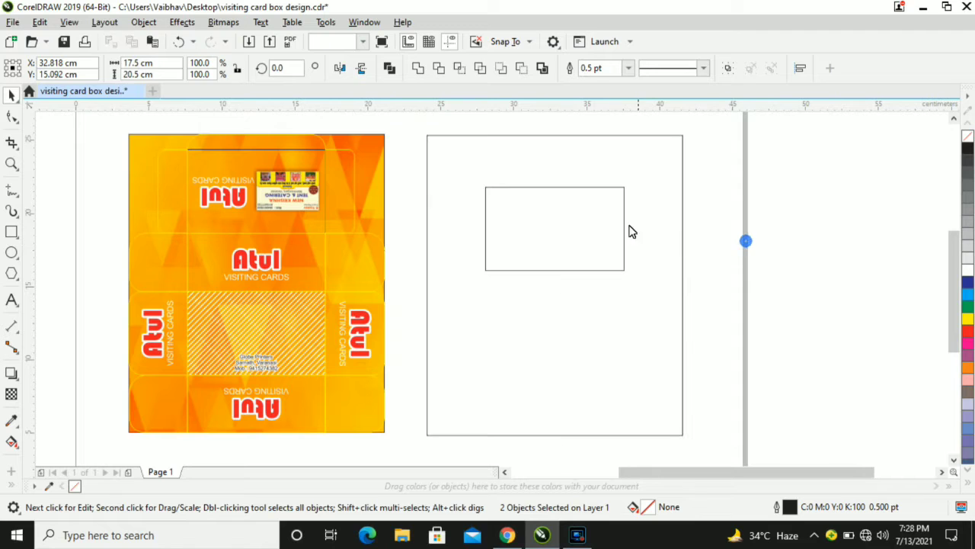
pyautogui.click(601, 218)
pyautogui.moveTo(553, 229); pyautogui.dragTo(558, 199)
pyautogui.press('Down')
pyautogui.press('Down')
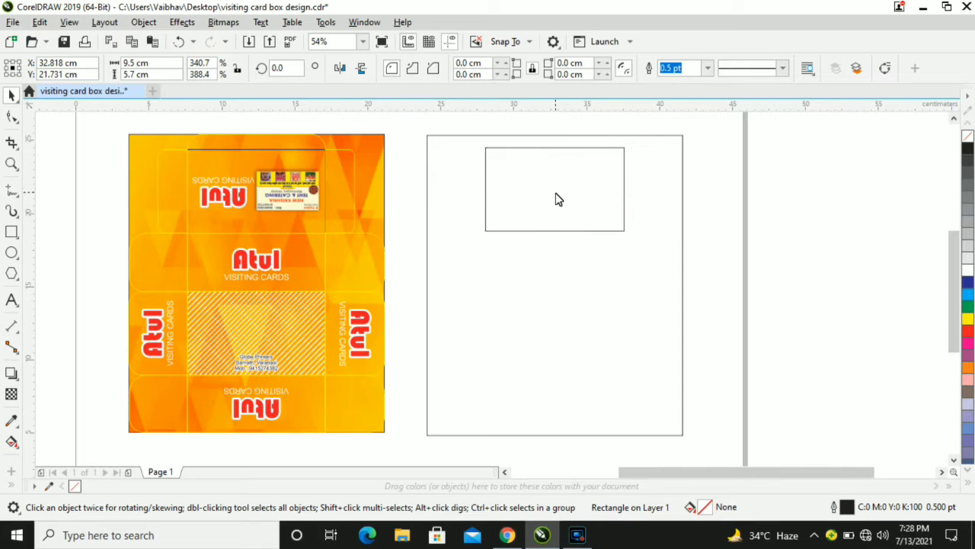
# Check the sample's top flap, then duplicate the 9.5 × 5.7 cm panel in place and set the copy's height to 1 cm
pyautogui.click(417, 137)
pyautogui.click(310, 137)
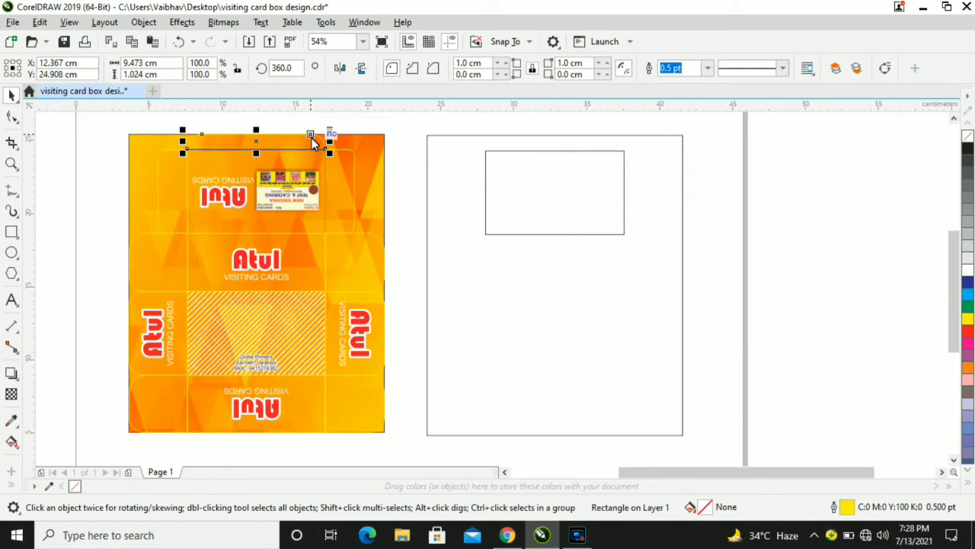
pyautogui.click(533, 207)
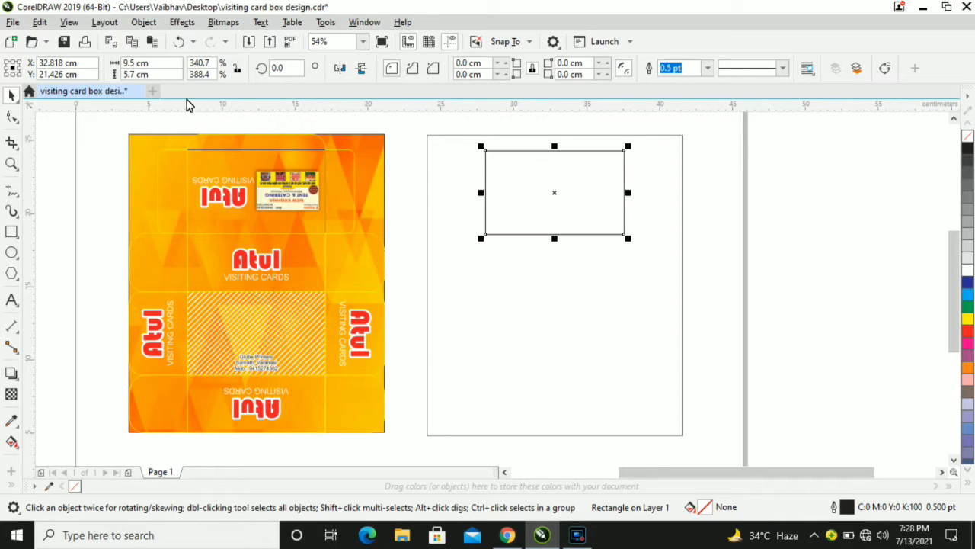
pyautogui.click(153, 74)
pyautogui.write('1')
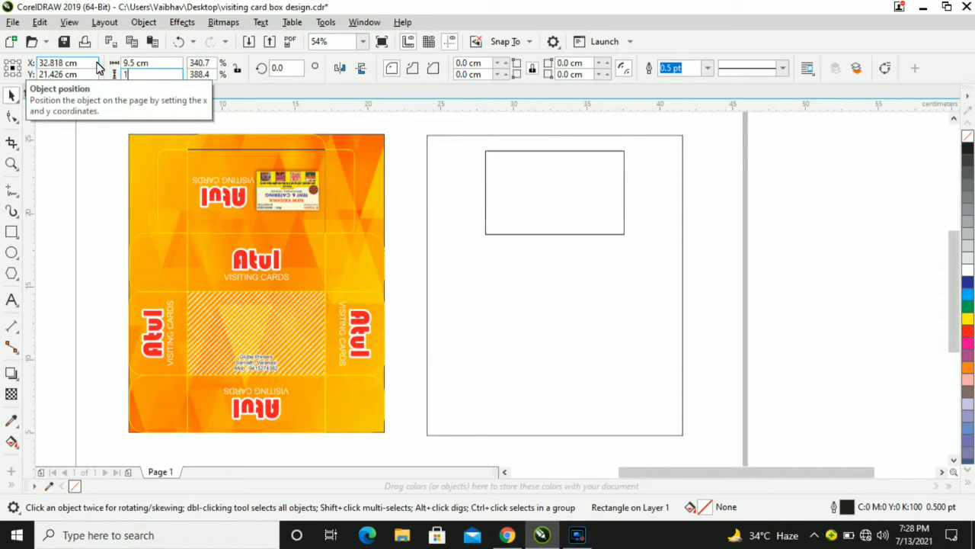
pyautogui.press('Return')
# Nudge the 1 cm strip upward until its lower edge meets the panel's upper edge
pyautogui.press('Up')
pyautogui.press('Up')
pyautogui.press('Up')
pyautogui.press('Up')
pyautogui.press('Up')
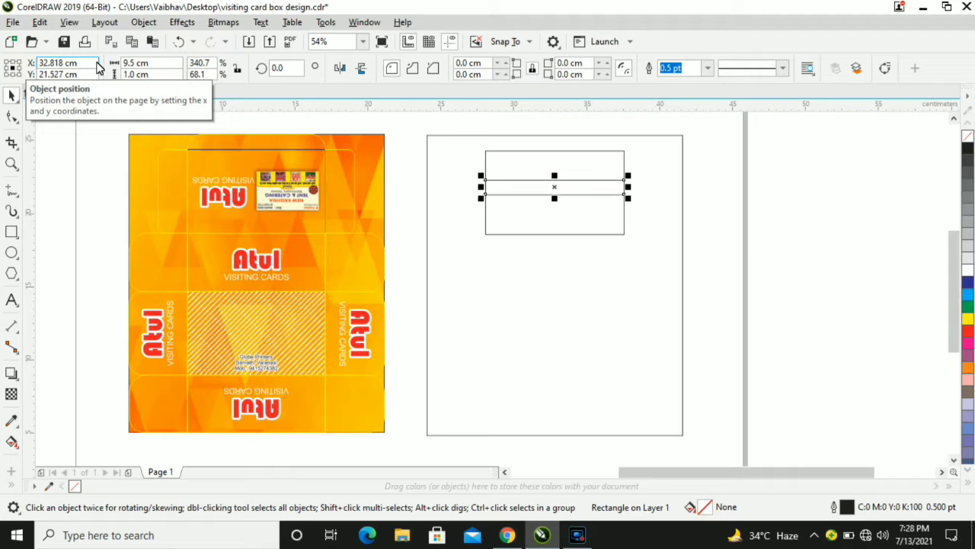
pyautogui.press('Up')
pyautogui.press('Up')
pyautogui.press('Up')
pyautogui.press('Up')
pyautogui.press('Up')
pyautogui.press('Up')
pyautogui.press('Up')
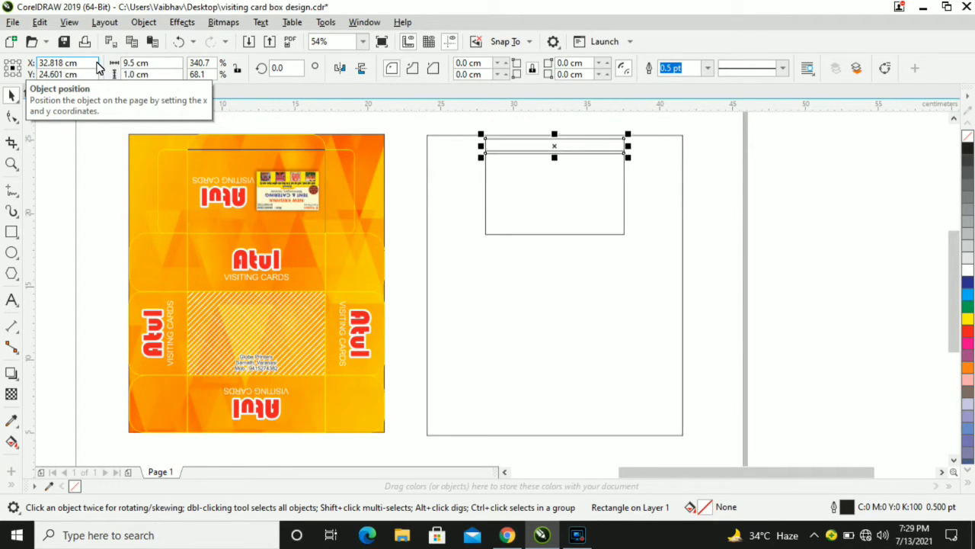
pyautogui.press('Up')
pyautogui.hotkey('ctrl', 'Up')
pyautogui.hotkey('ctrl', 'Up')
pyautogui.hotkey('ctrl', 'Up')
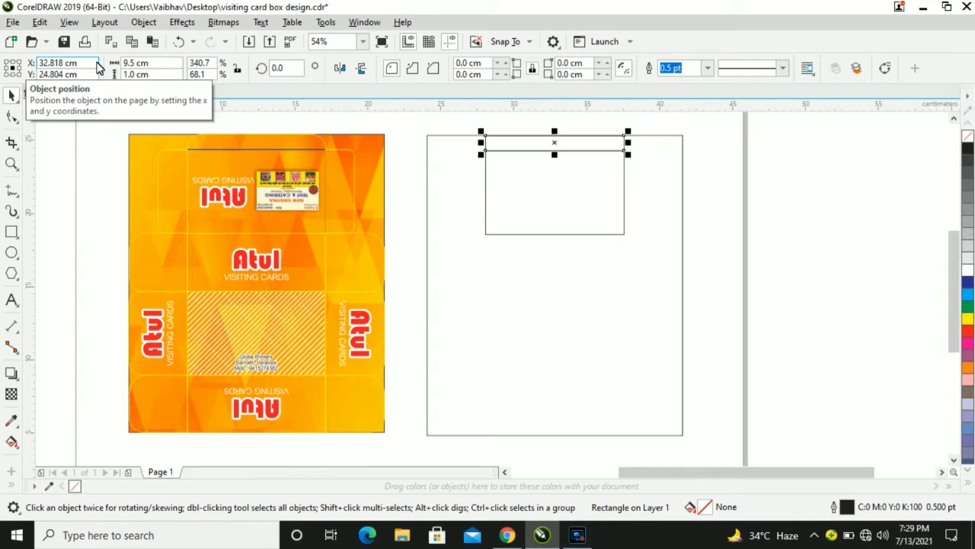
pyautogui.scroll(4, 544, 139)
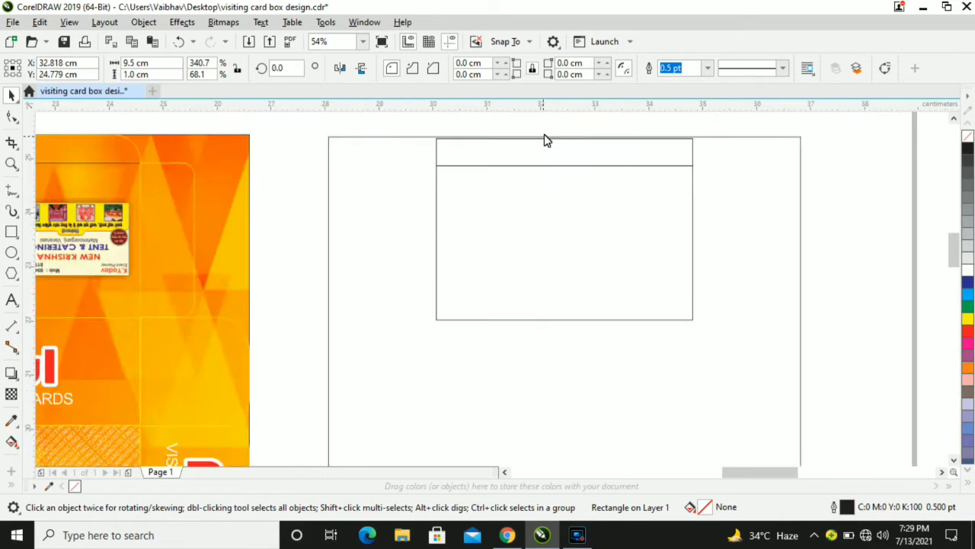
pyautogui.hotkey('ctrl', 'Up')
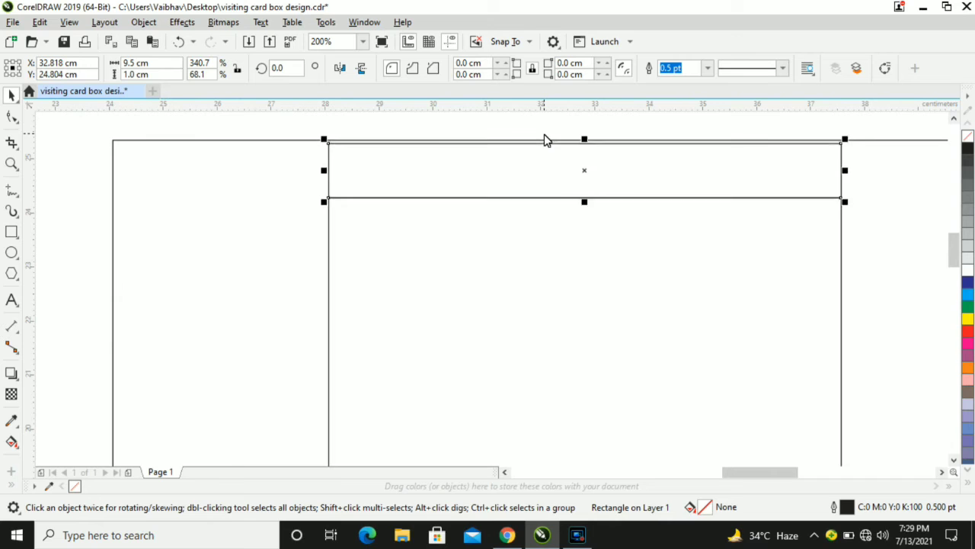
pyautogui.hotkey('ctrl', 'Down')
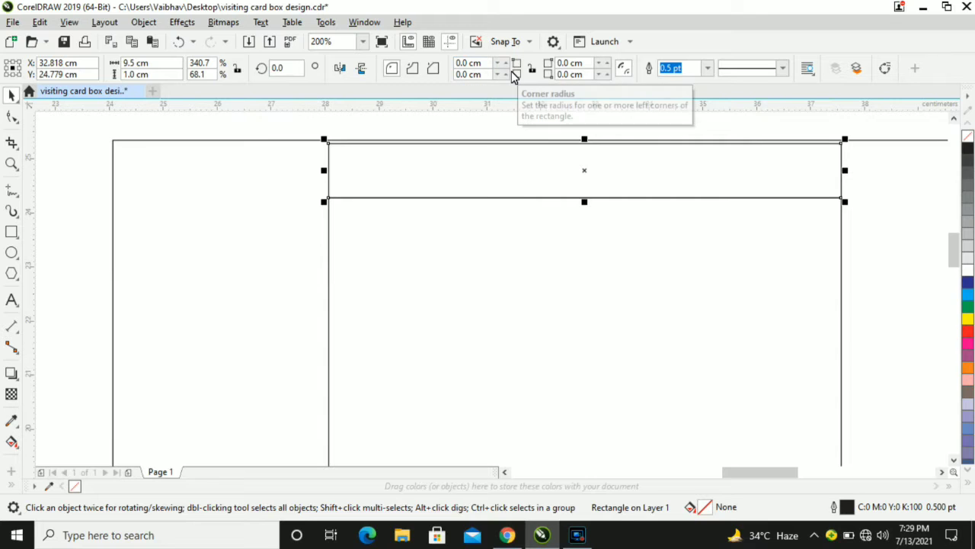
# Round the strip's two upper corners with a 1.0 cm radius each
pyautogui.click(505, 63)
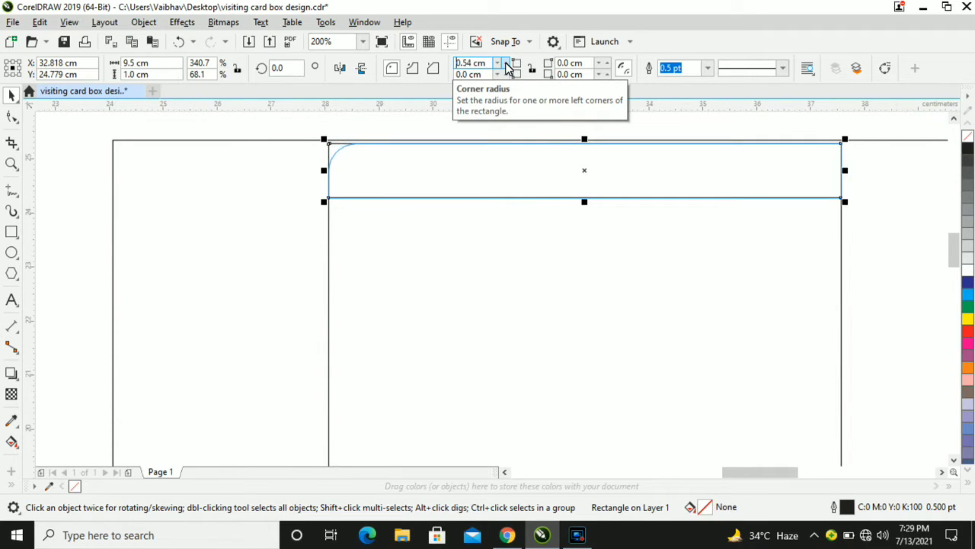
pyautogui.click(506, 63)
pyautogui.click(505, 62)
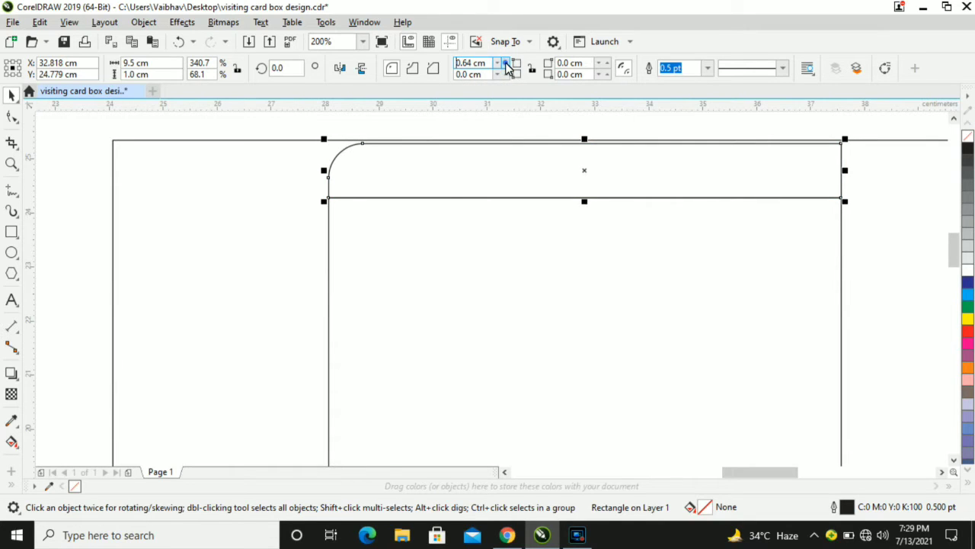
pyautogui.click(506, 63)
pyautogui.click(506, 63)
pyautogui.click(506, 63)
pyautogui.click(506, 63)
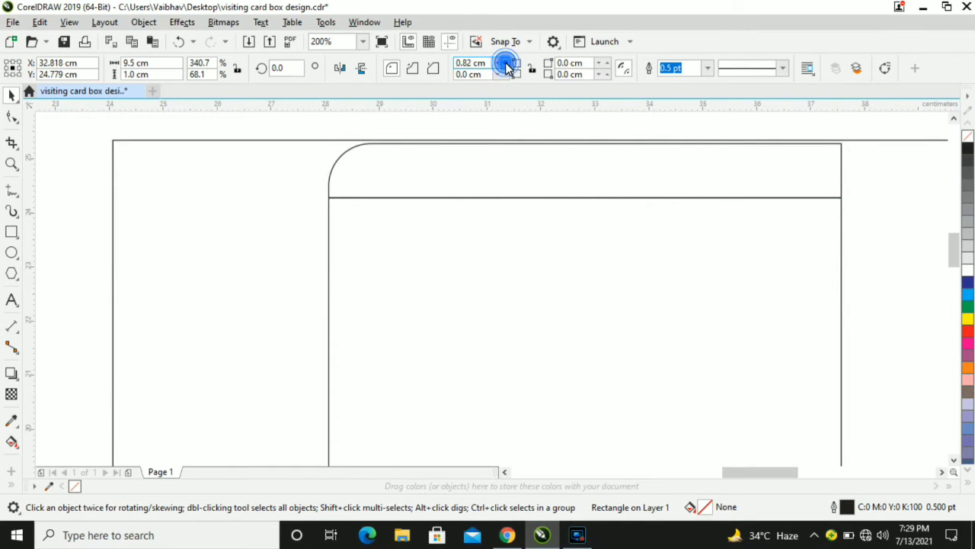
pyautogui.click(506, 63)
pyautogui.click(506, 63)
pyautogui.click(506, 64)
pyautogui.click(506, 63)
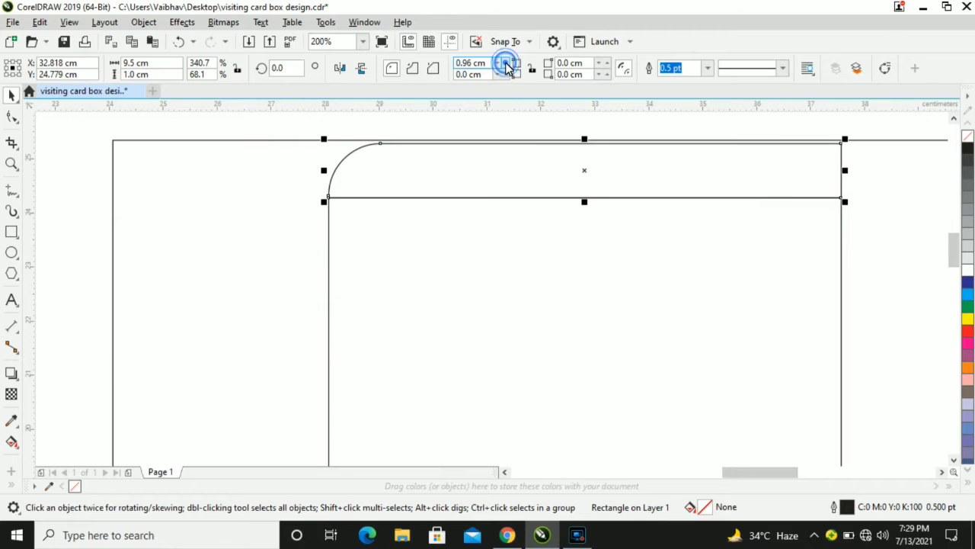
pyautogui.click(506, 64)
pyautogui.click(505, 63)
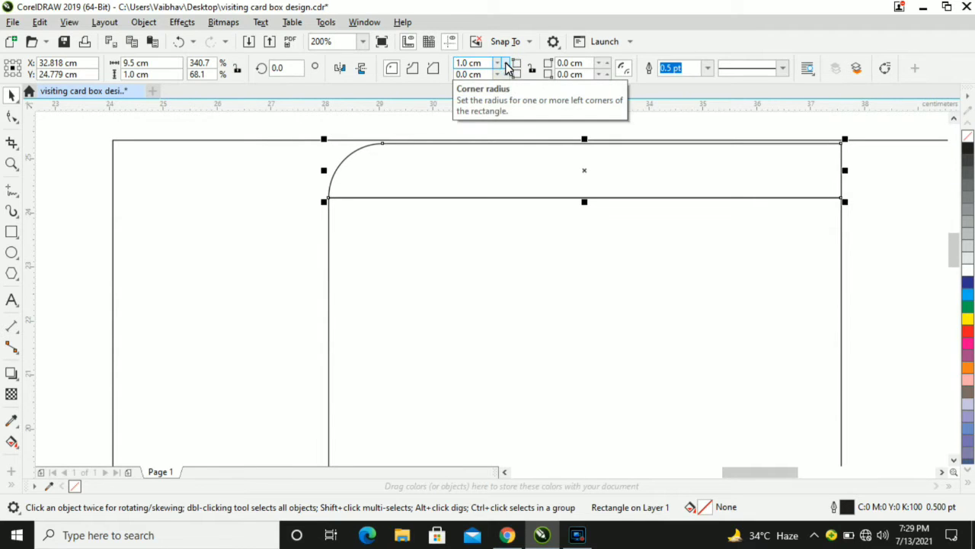
pyautogui.doubleClick(569, 64)
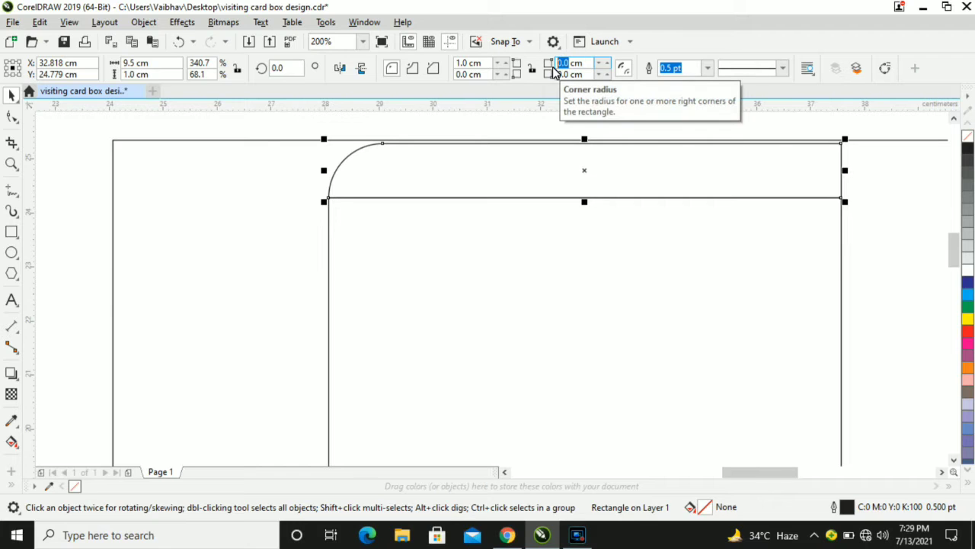
pyautogui.press('Return')
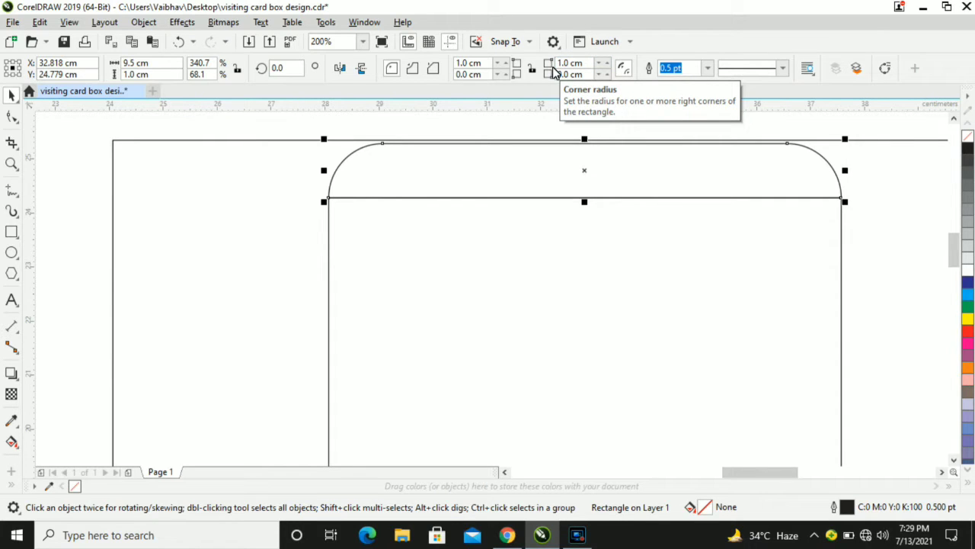
# Set the ruler origin at the panel's lower-left corner and place a horizontal guideline about 4 cm below it
pyautogui.scroll(-2, 621, 339)
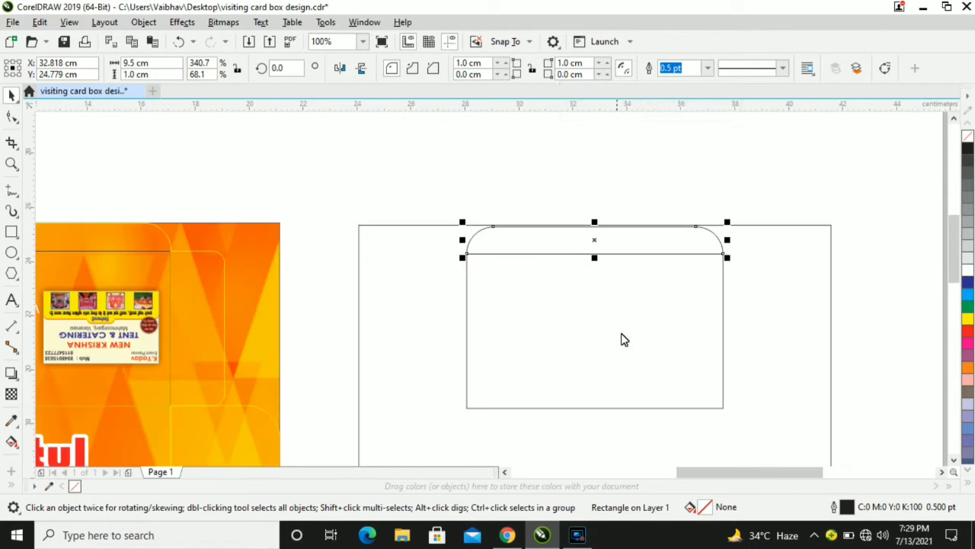
pyautogui.moveTo(949, 255); pyautogui.dragTo(954, 274)
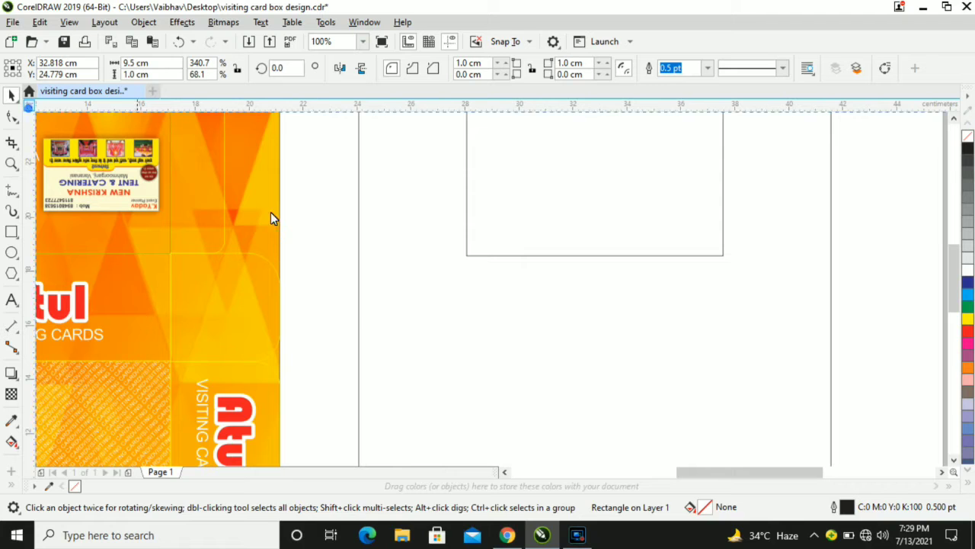
pyautogui.moveTo(28, 104); pyautogui.dragTo(465, 257)
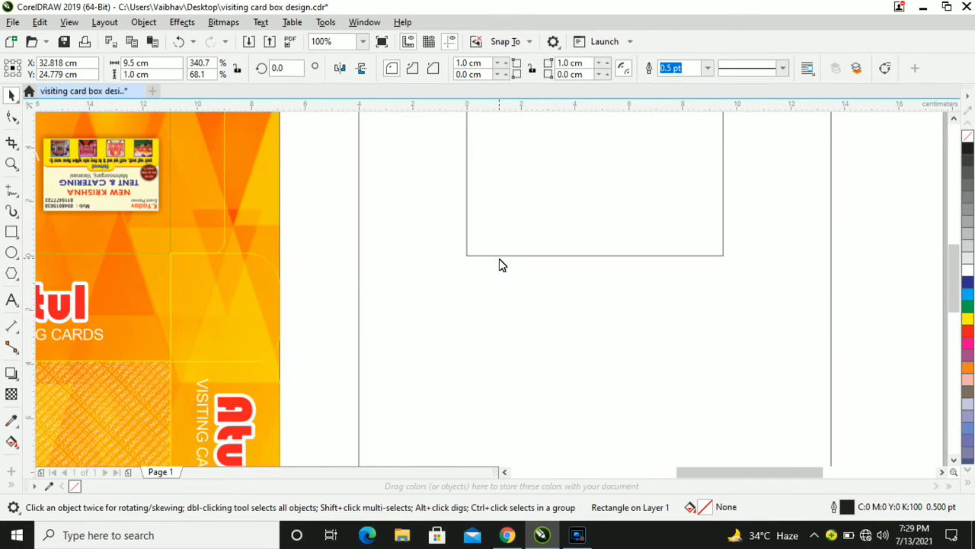
pyautogui.moveTo(519, 113); pyautogui.dragTo(515, 306)
pyautogui.moveTo(514, 360); pyautogui.dragTo(532, 369)
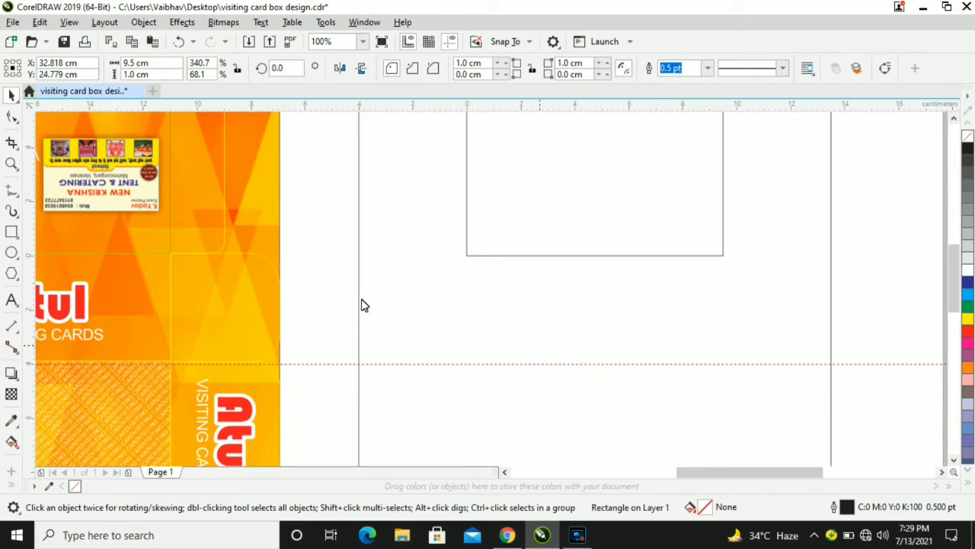
# Draw a rectangle from the panel's lower edge down to the guideline and set its size to 9.5 × 4 cm
pyautogui.click(13, 232)
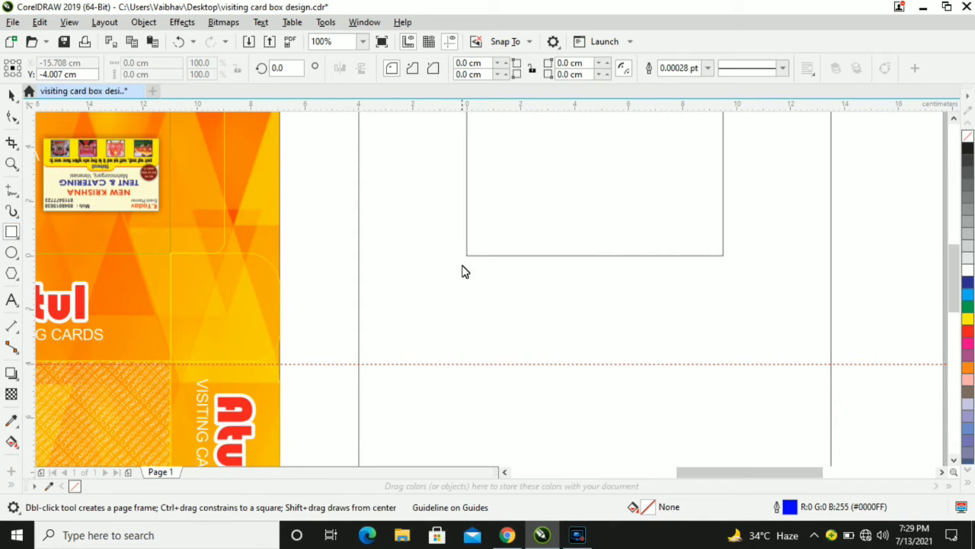
pyautogui.moveTo(467, 257); pyautogui.dragTo(723, 369)
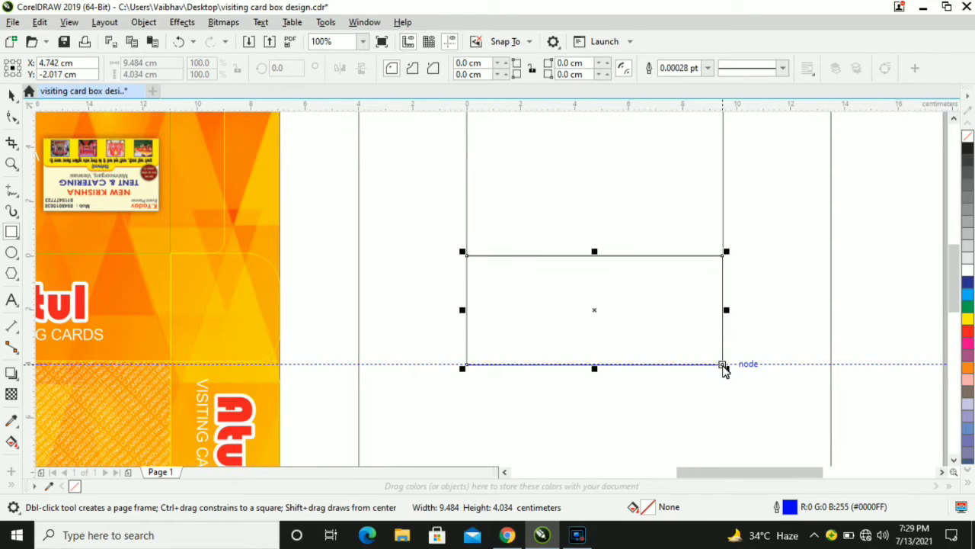
pyautogui.click(163, 64)
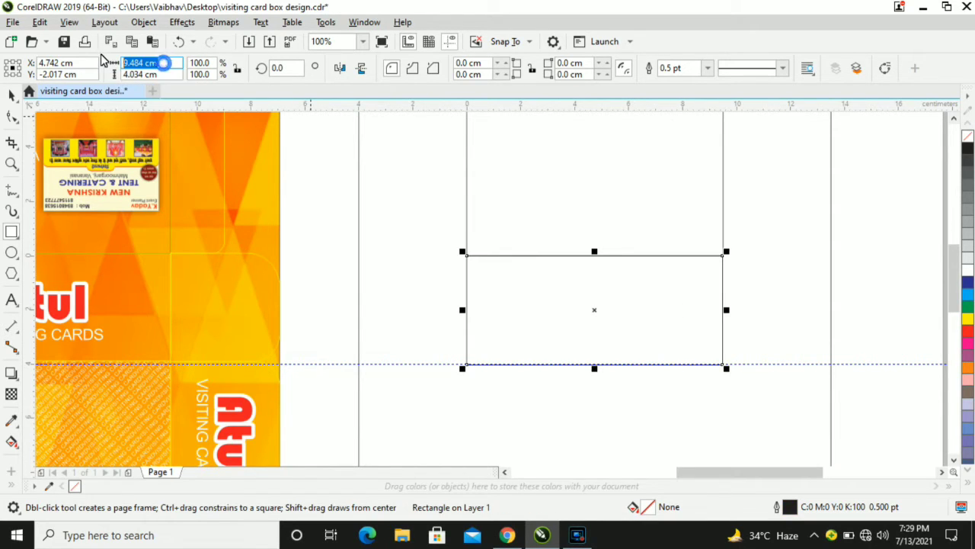
pyautogui.write('9.5')
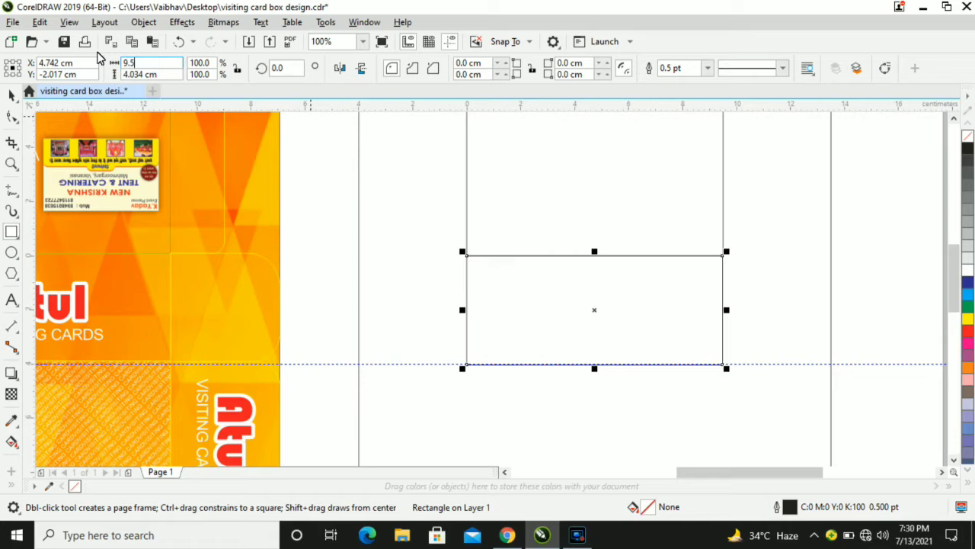
pyautogui.press('Tab')
pyautogui.write('4')
pyautogui.press('Return')
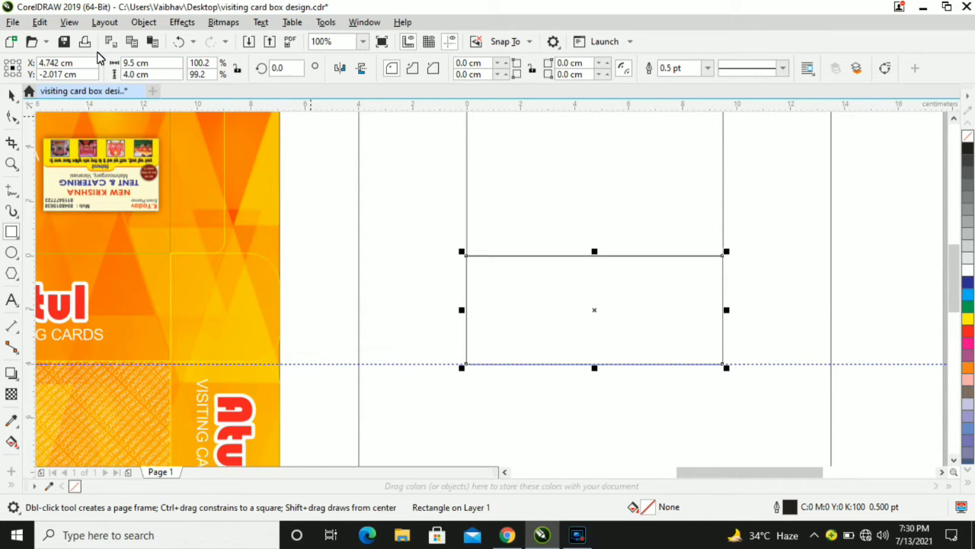
pyautogui.scroll(2, 598, 256)
pyautogui.scroll(1, 641, 259)
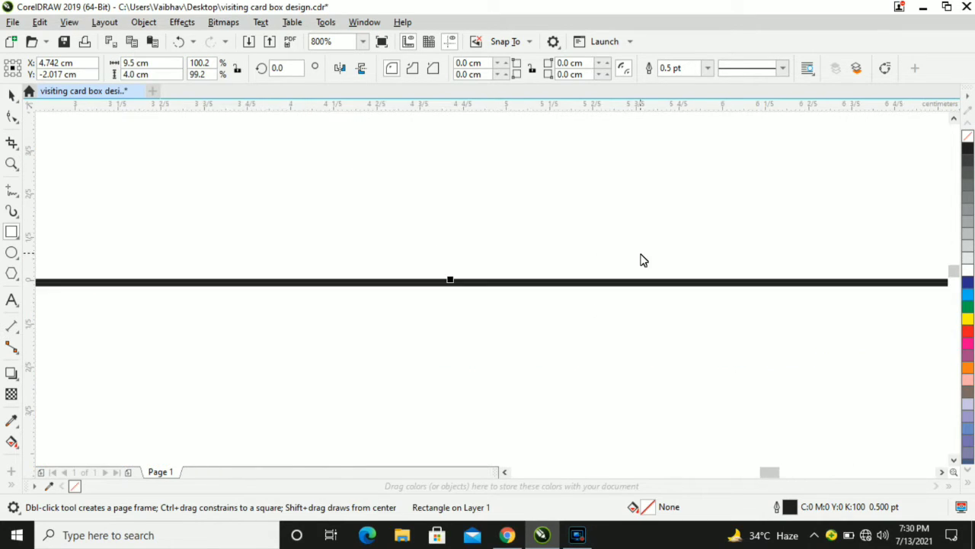
pyautogui.scroll(-1, 642, 259)
pyautogui.scroll(-4, 426, 288)
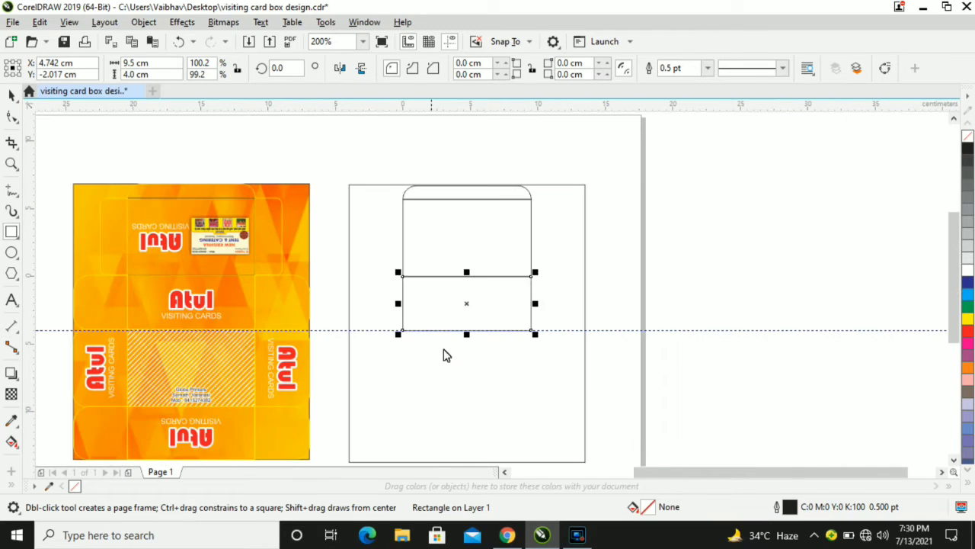
pyautogui.scroll(-1, 950, 266)
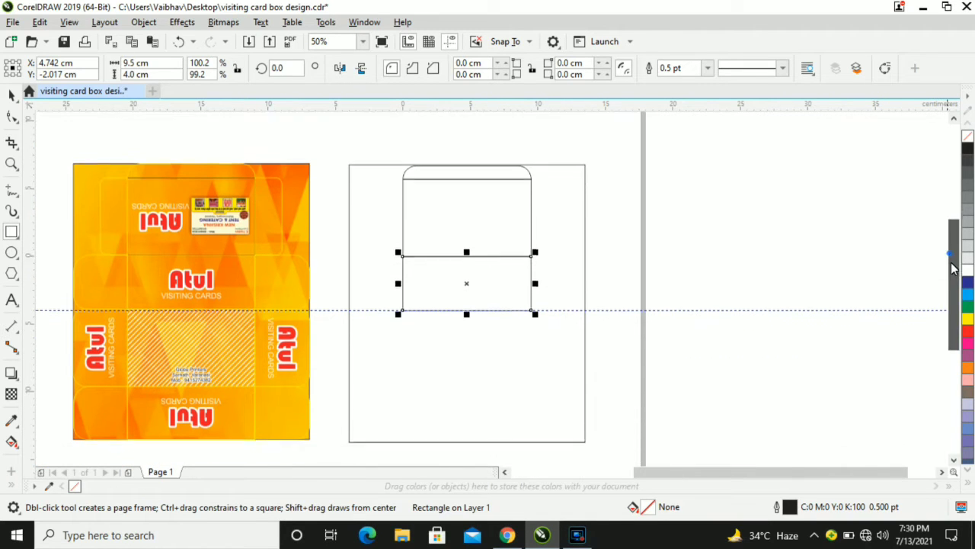
pyautogui.click(777, 233)
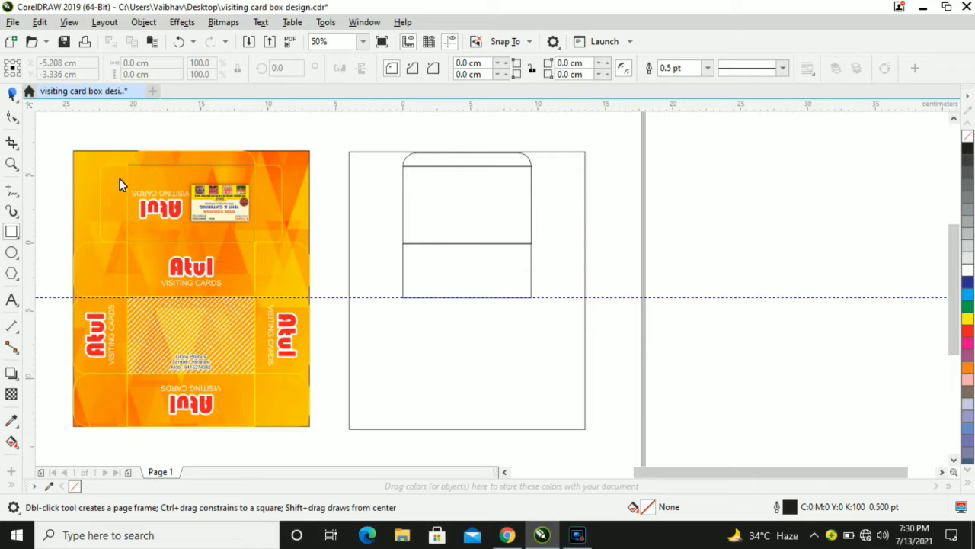
# Copy the 9.5 × 5.7 cm panel below the 4 cm panel and nudge the copy up until their edges meet
pyautogui.press('space')
pyautogui.click(476, 216)
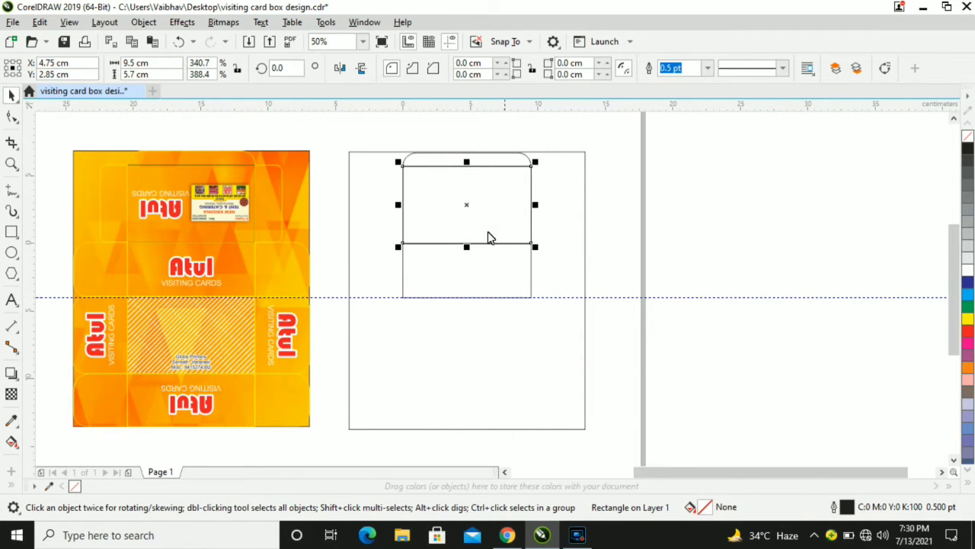
pyautogui.moveTo(467, 209); pyautogui.dragTo(462, 343)
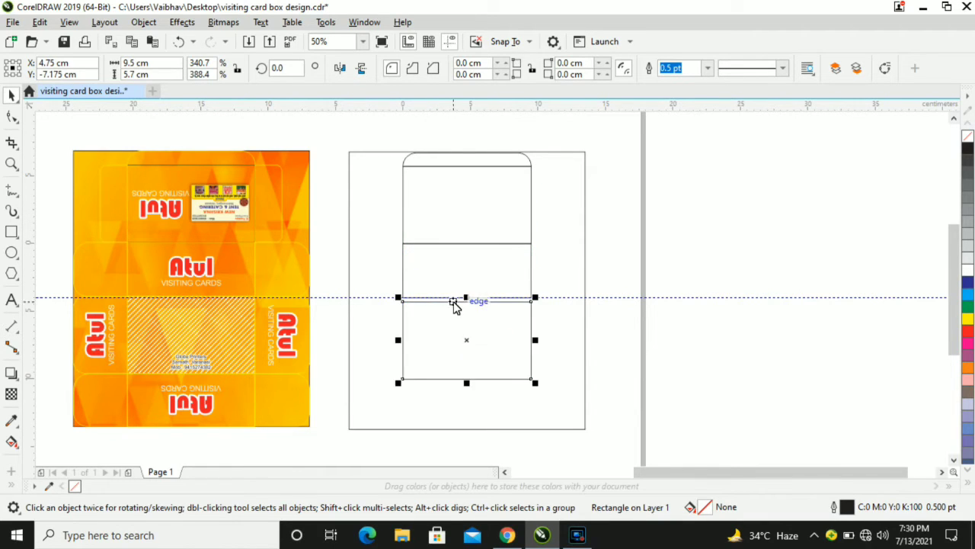
pyautogui.scroll(3, 454, 305)
pyautogui.press('Up')
pyautogui.press('Up')
pyautogui.press('Up')
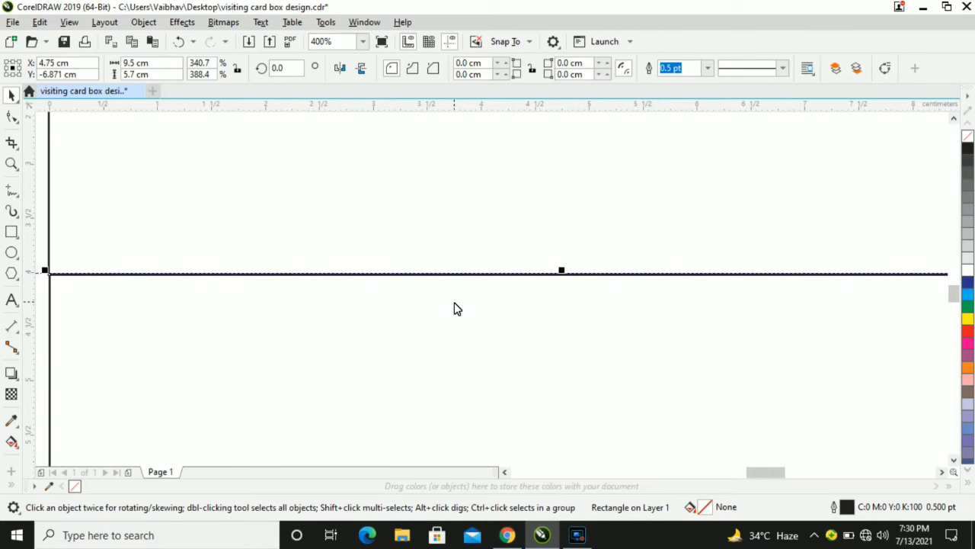
pyautogui.scroll(-3, 455, 308)
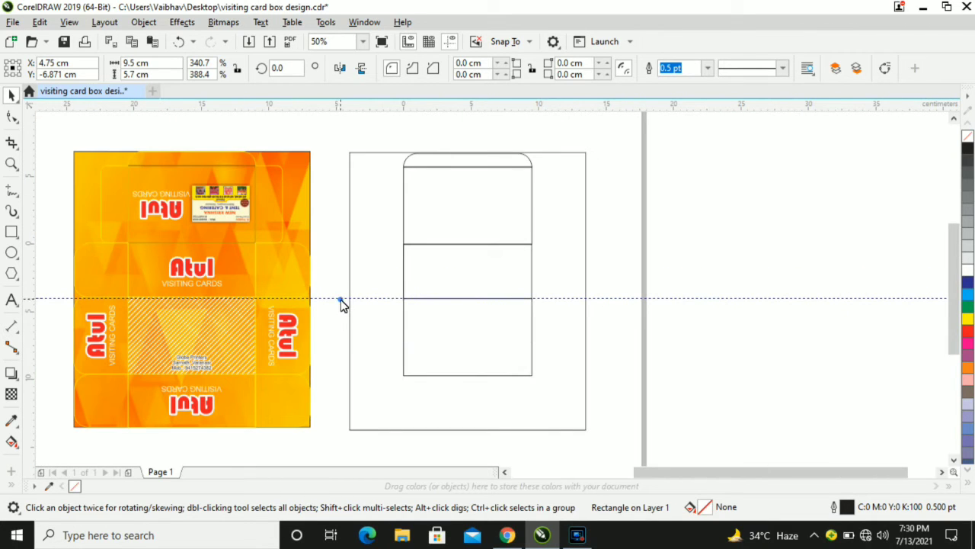
# Delete the horizontal guideline, then copy the 9.5 × 4 cm panel flush against the lower edge of the lowest panel
pyautogui.click(344, 299)
pyautogui.press('Delete')
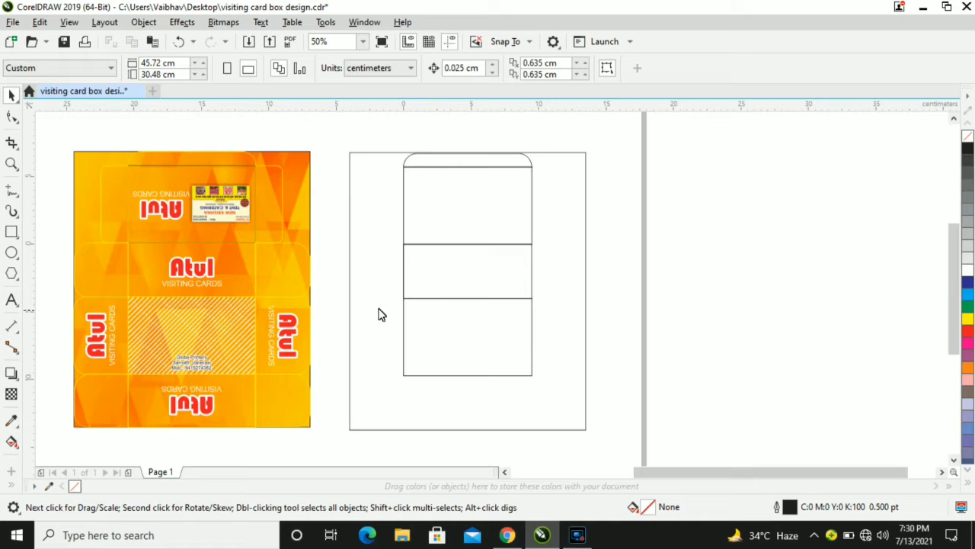
pyautogui.click(433, 281)
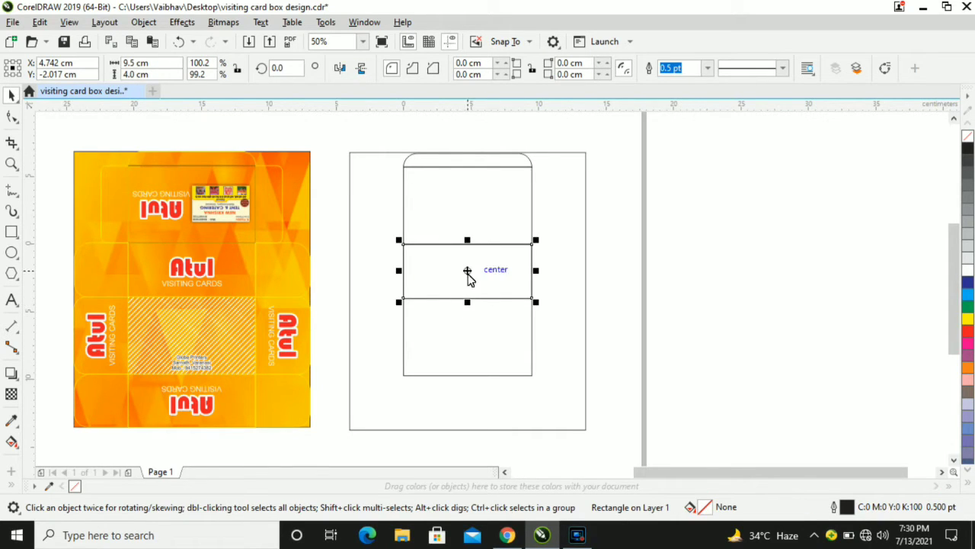
pyautogui.moveTo(467, 273); pyautogui.dragTo(464, 405)
pyautogui.scroll(2, 460, 376)
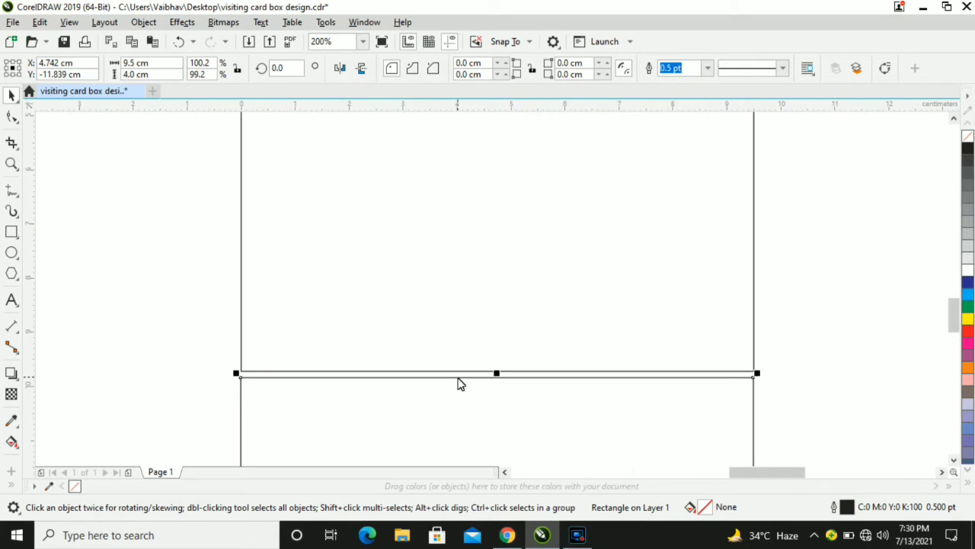
pyautogui.hotkey('ctrl', 'Up')
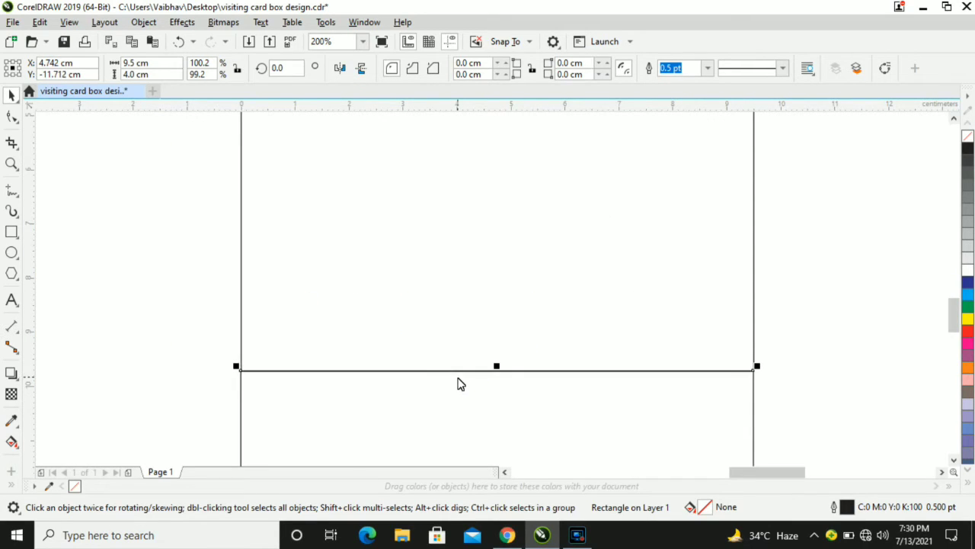
pyautogui.scroll(-3, 458, 384)
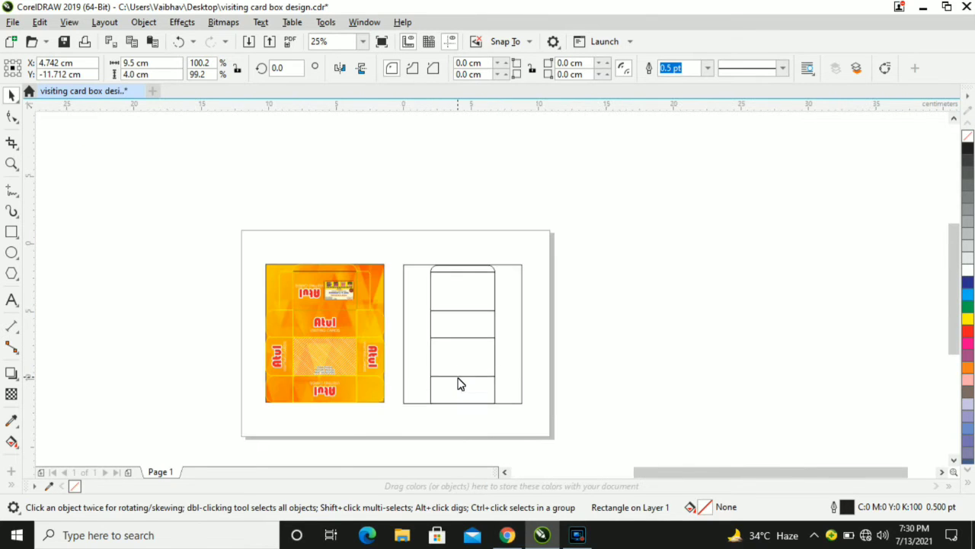
pyautogui.scroll(1, 459, 383)
pyautogui.click(668, 354)
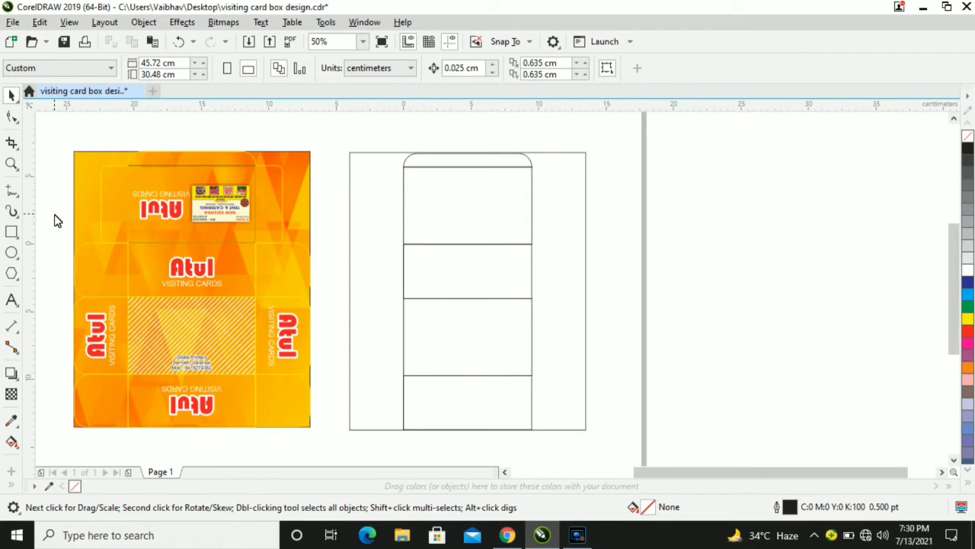
# Draw a side flap about 5.7 cm tall on the left of the upper 9.5 × 5.7 cm panel and set its width to 2 cm
pyautogui.click(11, 230)
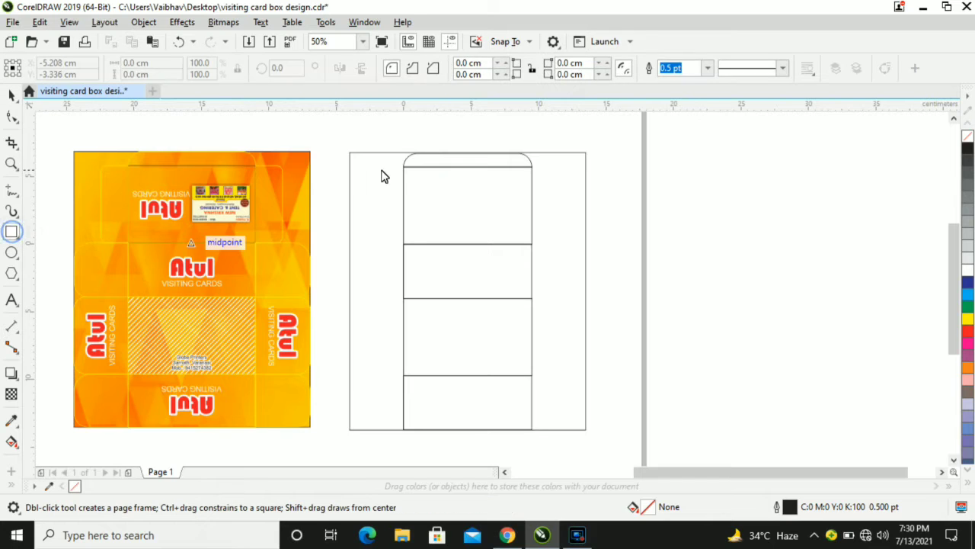
pyautogui.moveTo(404, 167); pyautogui.dragTo(375, 250)
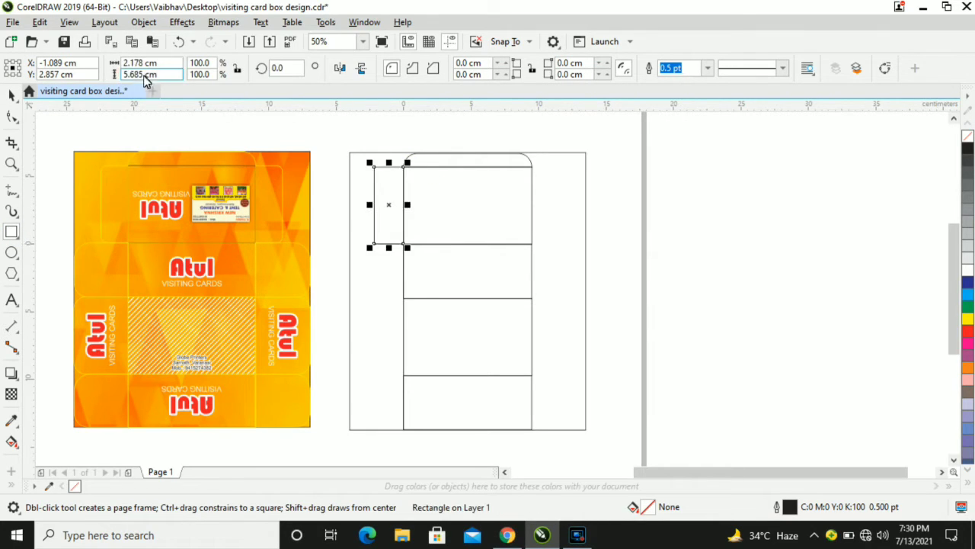
pyautogui.click(167, 64)
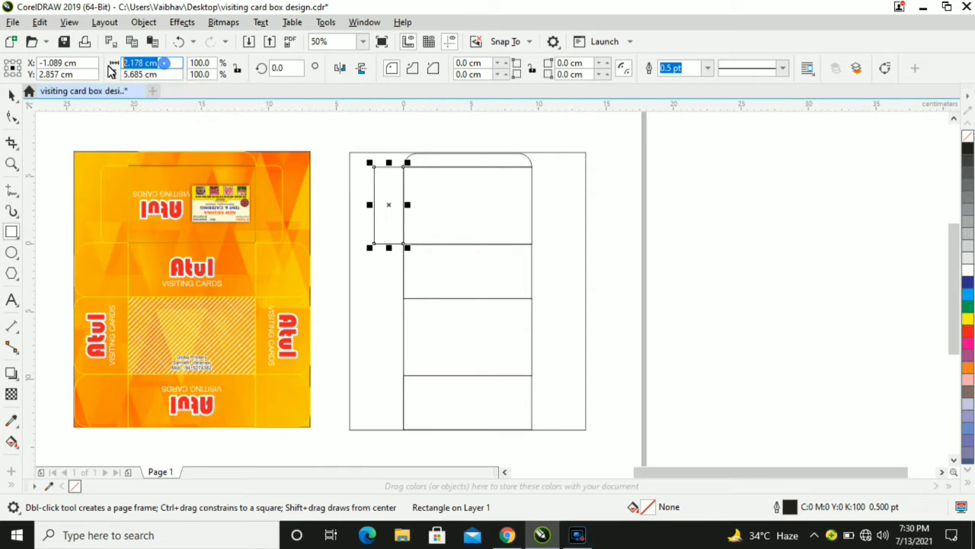
pyautogui.write('5')
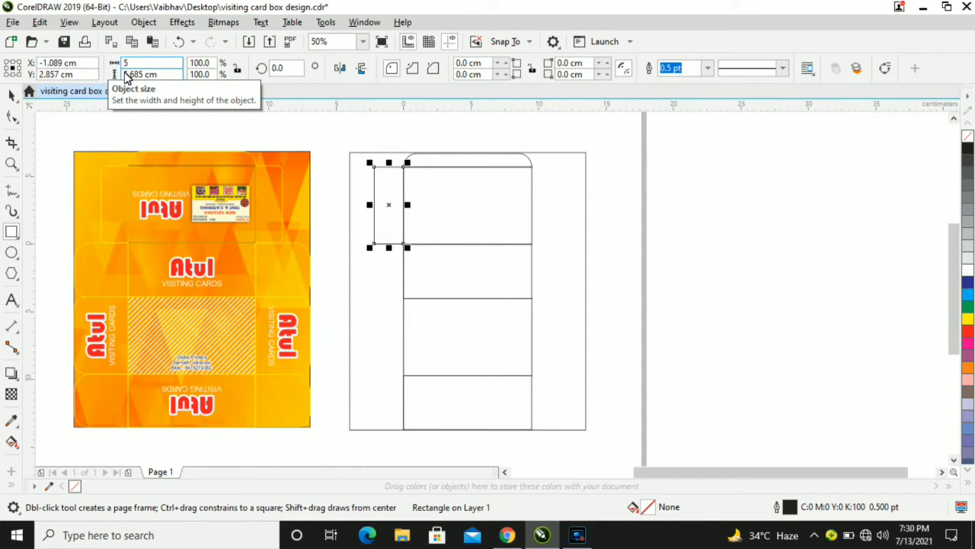
pyautogui.press('Return')
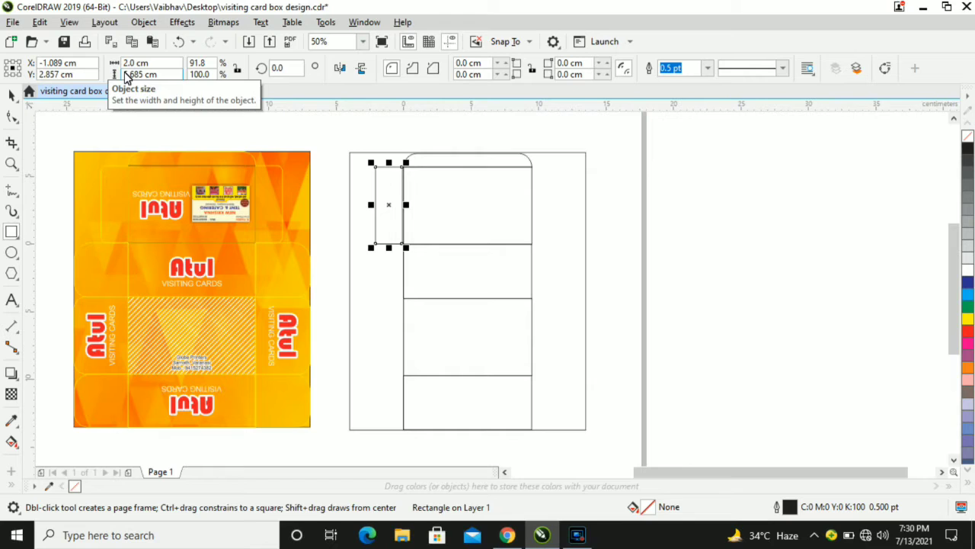
# Round the side flap's lower-left corner with a 1.0 cm radius
pyautogui.click(464, 75)
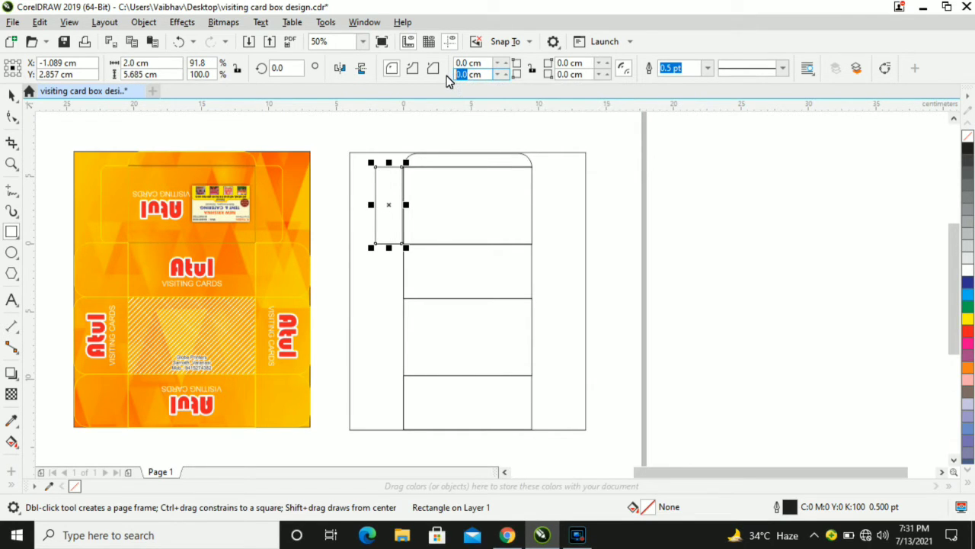
pyautogui.write('1.0')
pyautogui.press('Return')
# Try to round the side flap's lower-right corner with a 1.0 cm radius
pyautogui.doubleClick(568, 74)
pyautogui.write('1')
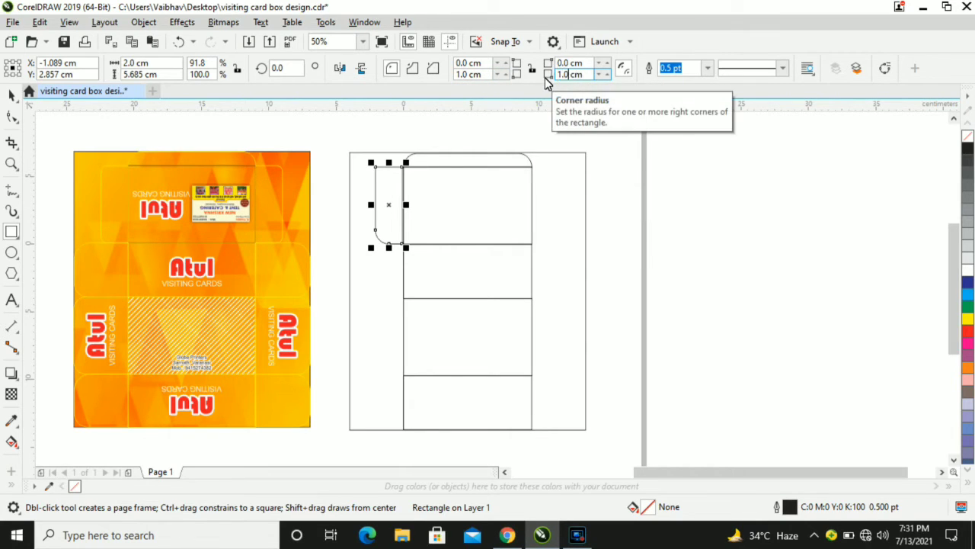
pyautogui.press('Return')
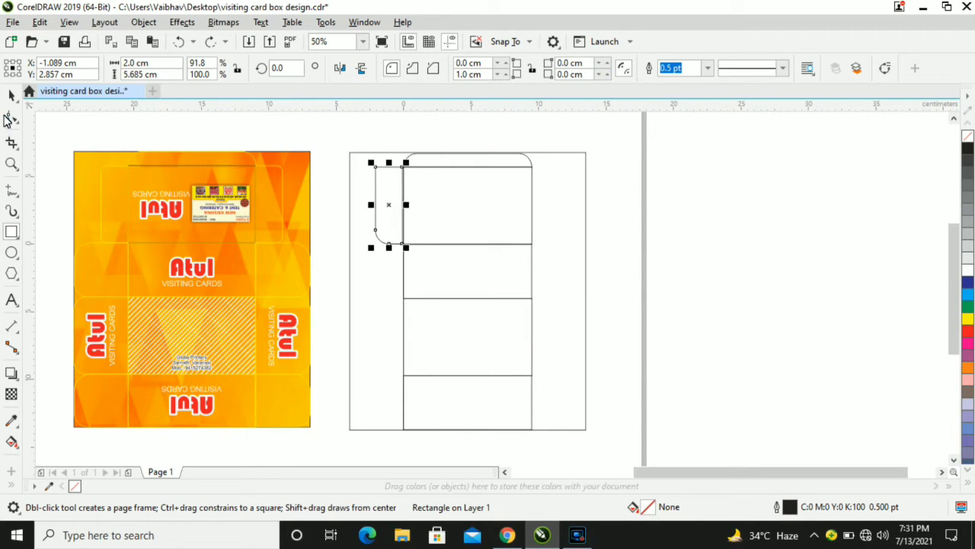
pyautogui.click(9, 98)
pyautogui.click(185, 125)
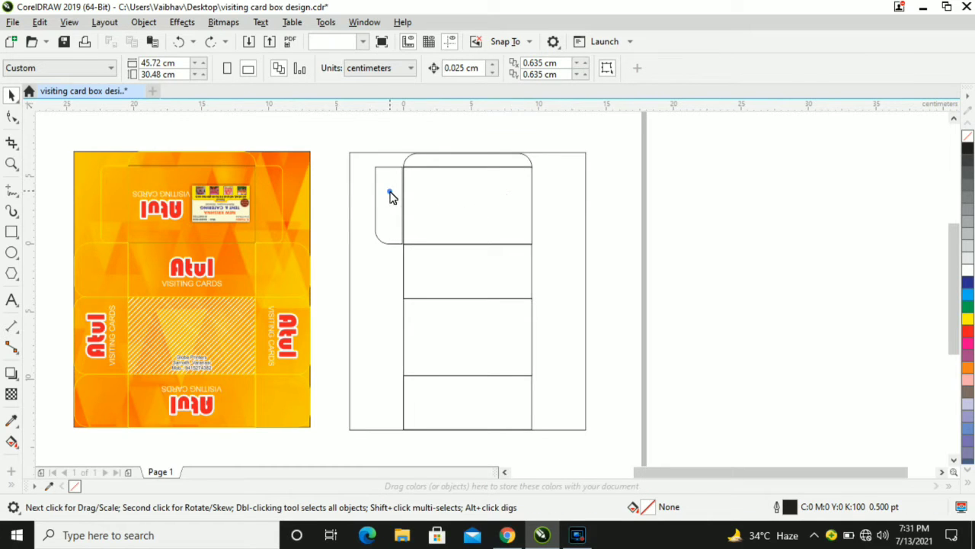
pyautogui.click(389, 195)
pyautogui.click(579, 74)
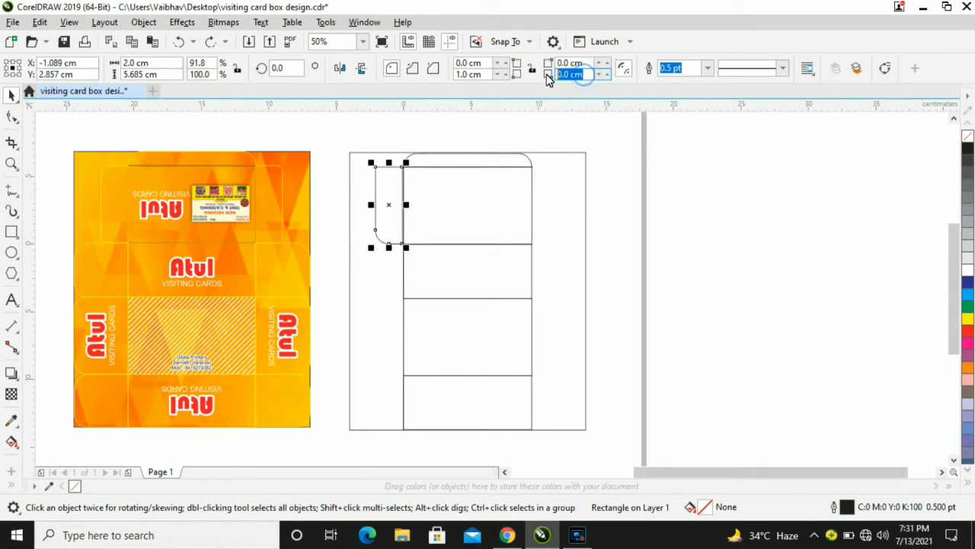
pyautogui.write('1')
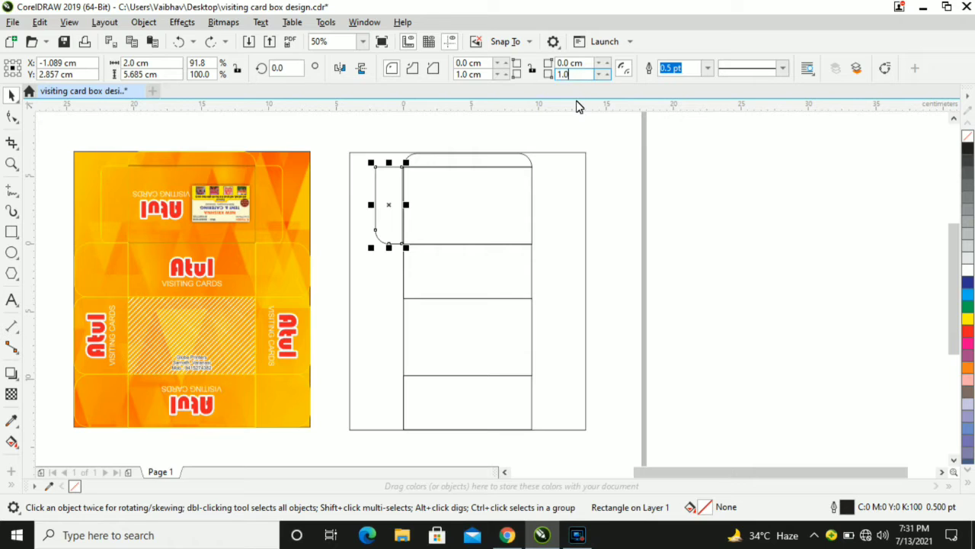
pyautogui.write('.0')
pyautogui.press('Return')
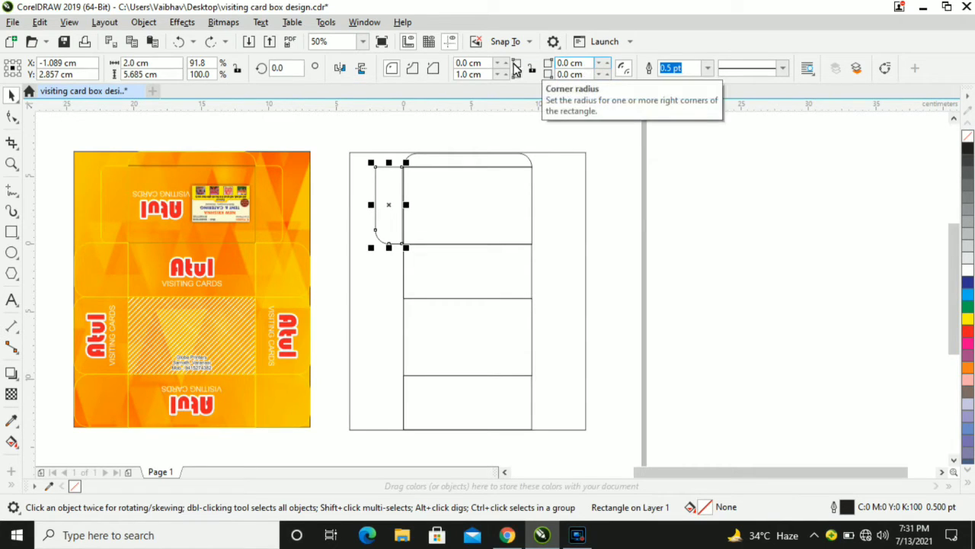
# Round the side flap's upper-left corner with a 1.0 cm radius and nudge the flap right until it meets the panel's left edge
pyautogui.click(483, 62)
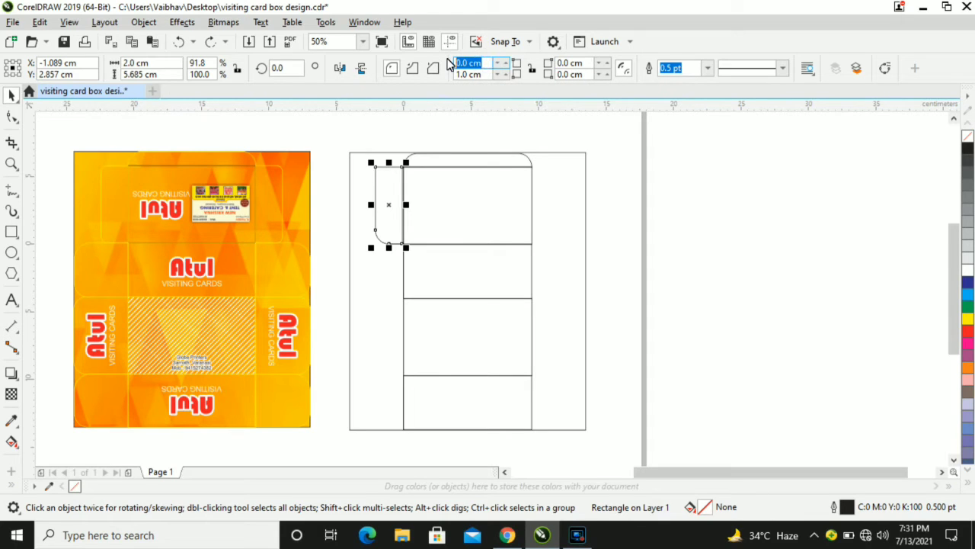
pyautogui.write('1')
pyautogui.press('Return')
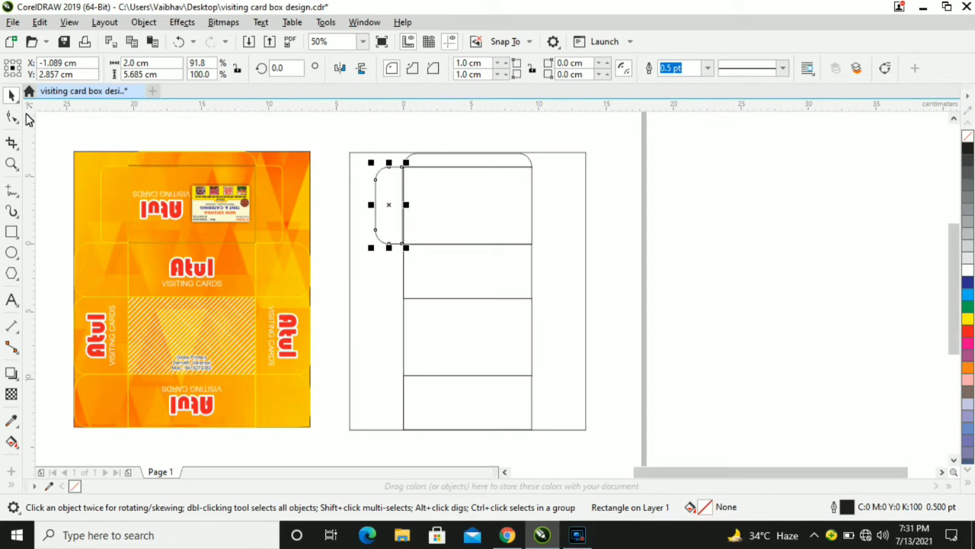
pyautogui.click(84, 126)
pyautogui.scroll(2, 400, 193)
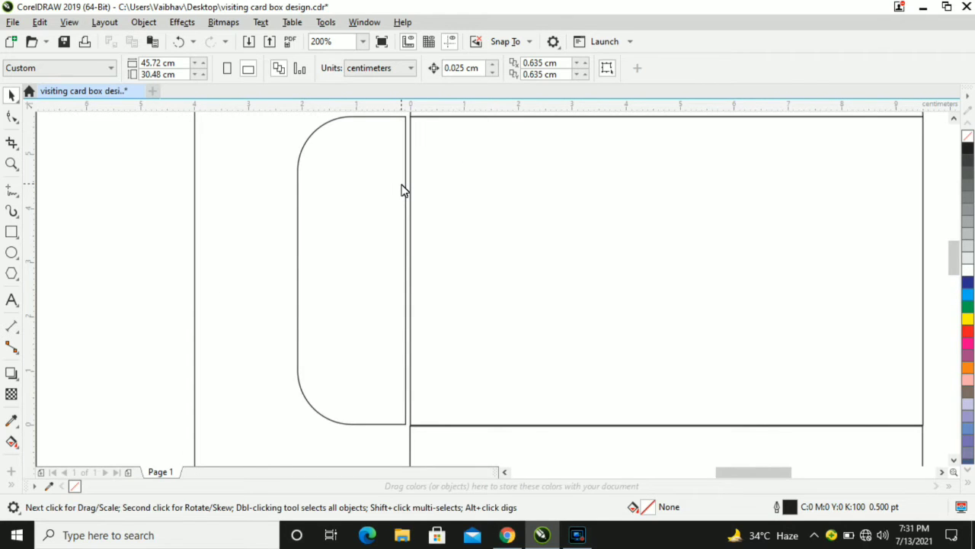
pyautogui.click(402, 190)
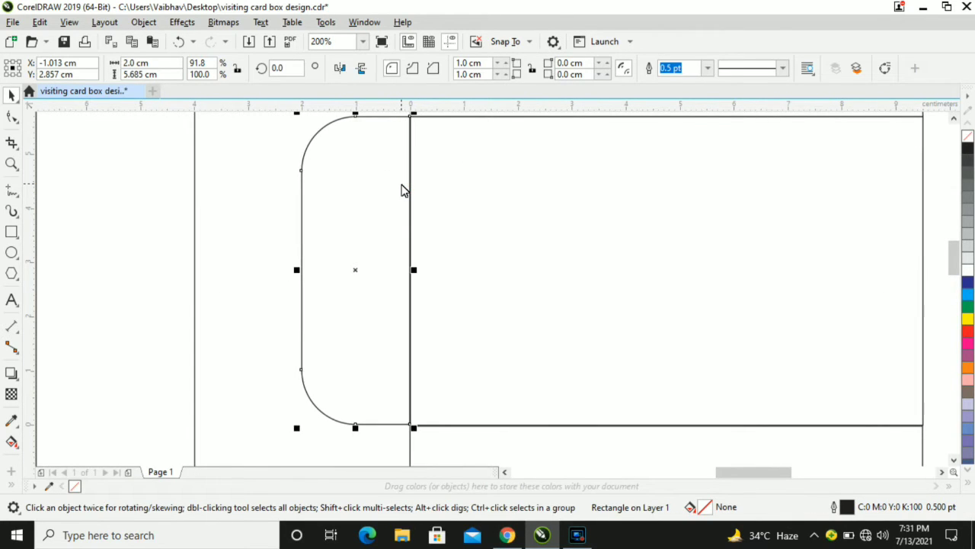
# Copy the upper panel's rounded left side flap to the panel's right edge and mirror the copy horizontally
pyautogui.scroll(-1, 421, 217)
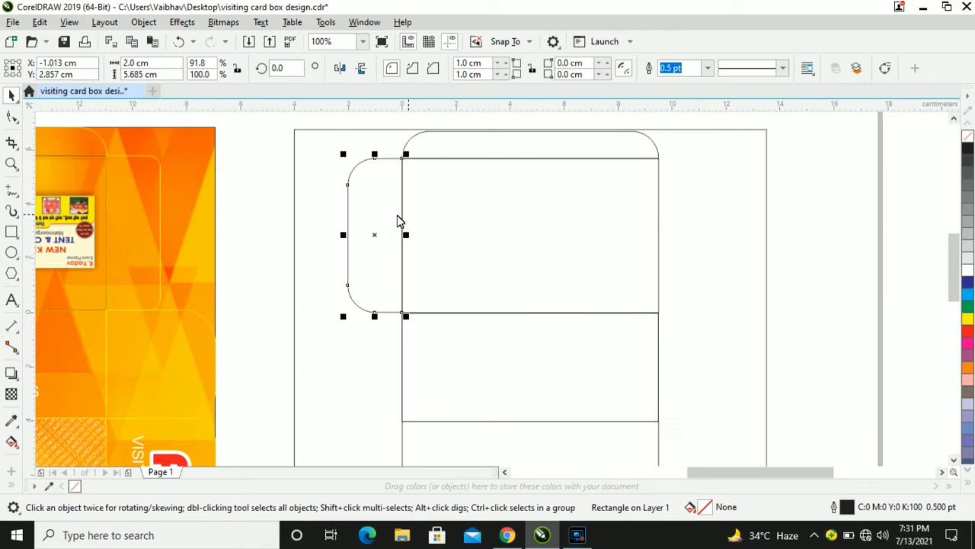
pyautogui.click(283, 181)
pyautogui.click(366, 214)
pyautogui.moveTo(372, 235); pyautogui.dragTo(687, 239)
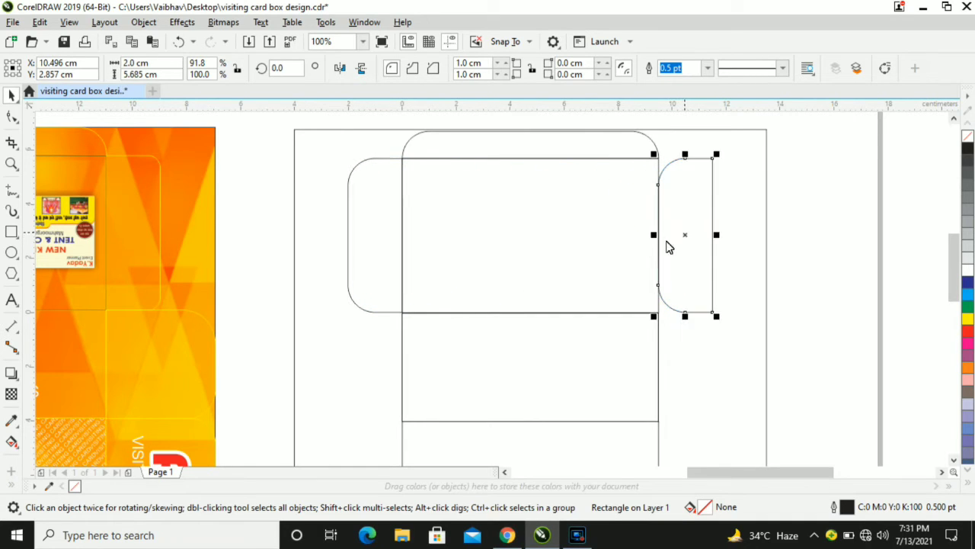
pyautogui.click(342, 68)
pyautogui.click(816, 245)
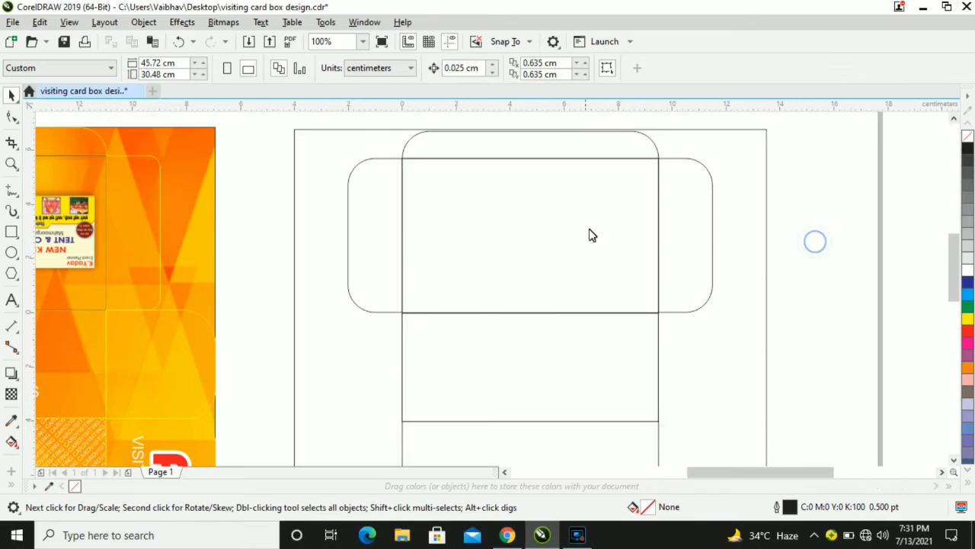
# Draw a side flap about 4 cm tall on the left of the second panel and set its width to 4 cm
pyautogui.scroll(-2, 530, 240)
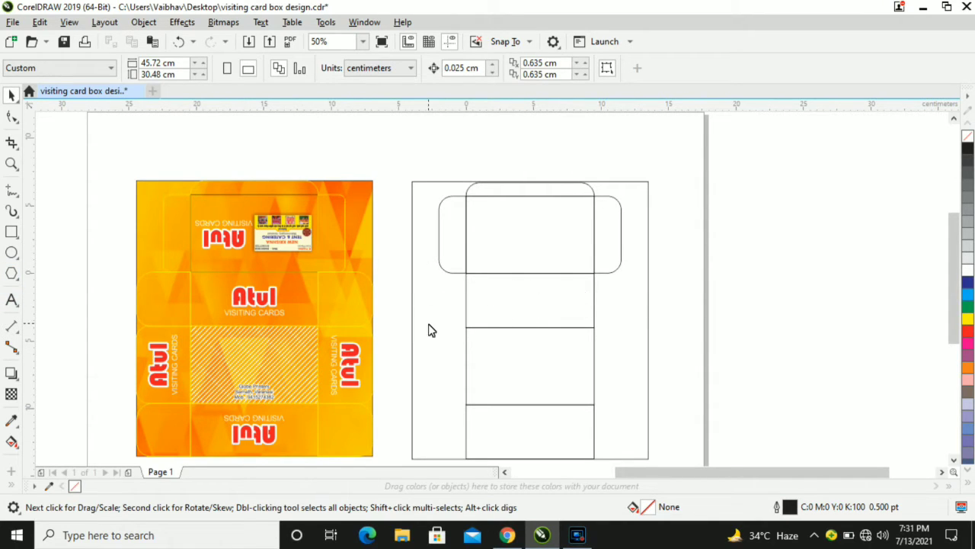
pyautogui.click(11, 232)
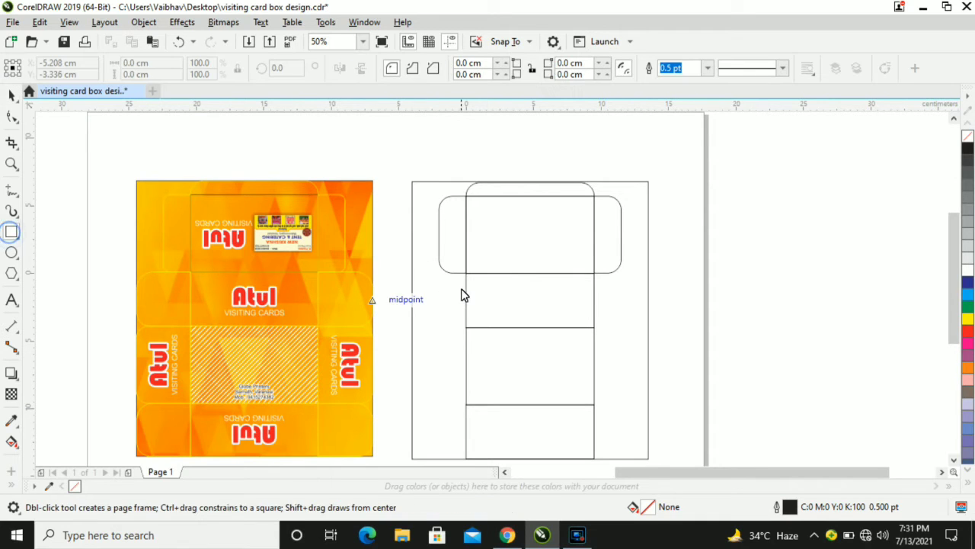
pyautogui.moveTo(466, 273); pyautogui.dragTo(446, 334)
pyautogui.scroll(4, 448, 334)
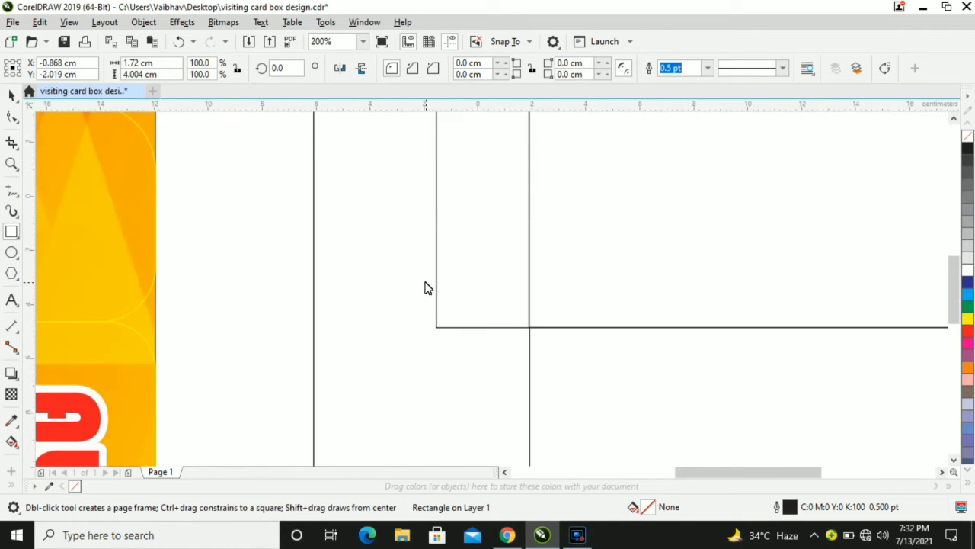
pyautogui.scroll(-2, 427, 285)
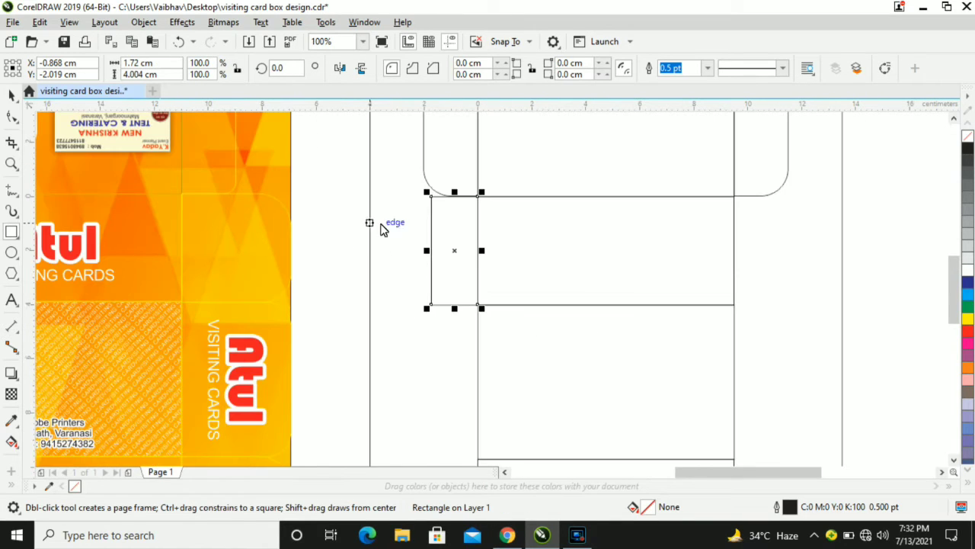
pyautogui.click(162, 64)
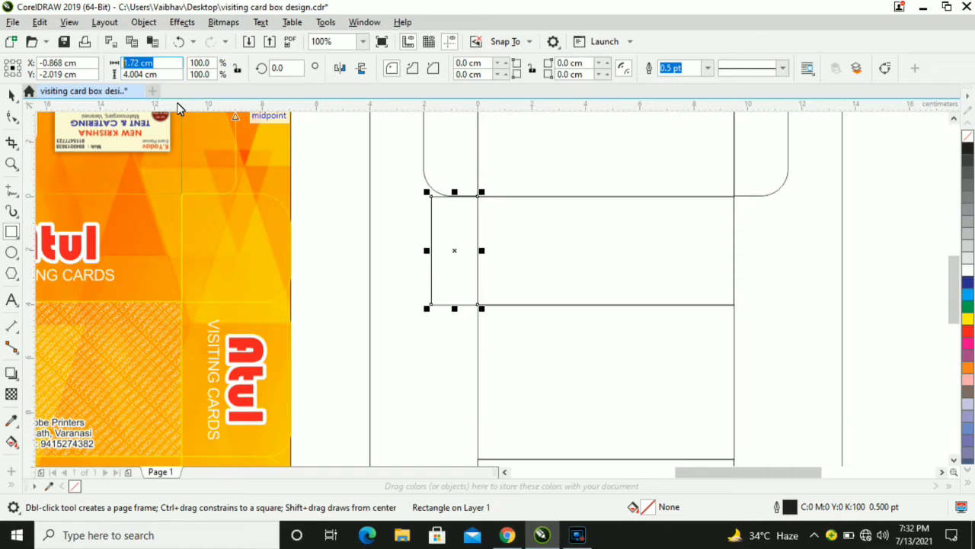
pyautogui.write('4')
pyautogui.press('Return')
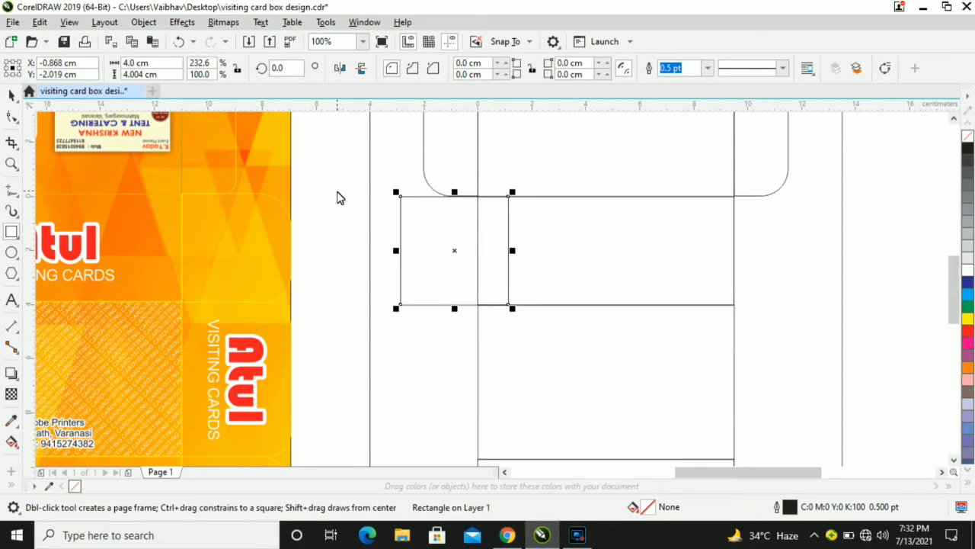
# Nudge the 4 cm wide flap left until its right edge meets the second panel's left edge
pyautogui.press('Left')
pyautogui.press('Left')
pyautogui.press('Left')
pyautogui.press('Left')
pyautogui.press('Left')
pyautogui.press('Left')
pyautogui.press('Left')
pyautogui.press('Left')
pyautogui.press('Left')
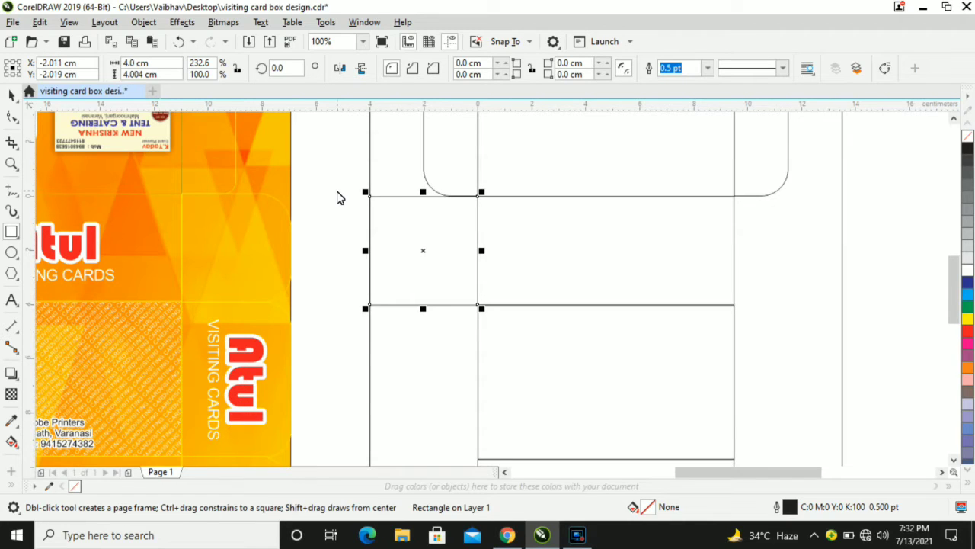
# Round the second panel's side flap at its lower-left and upper-left corners with a 1.0 cm radius
pyautogui.click(468, 74)
pyautogui.write('1')
pyautogui.press('Return')
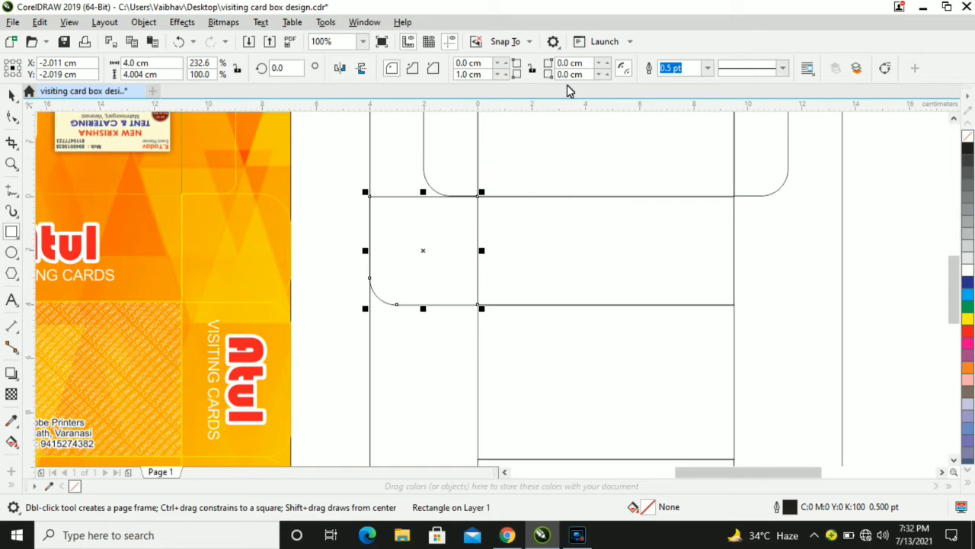
pyautogui.click(468, 62)
pyautogui.write('1')
pyautogui.press('Return')
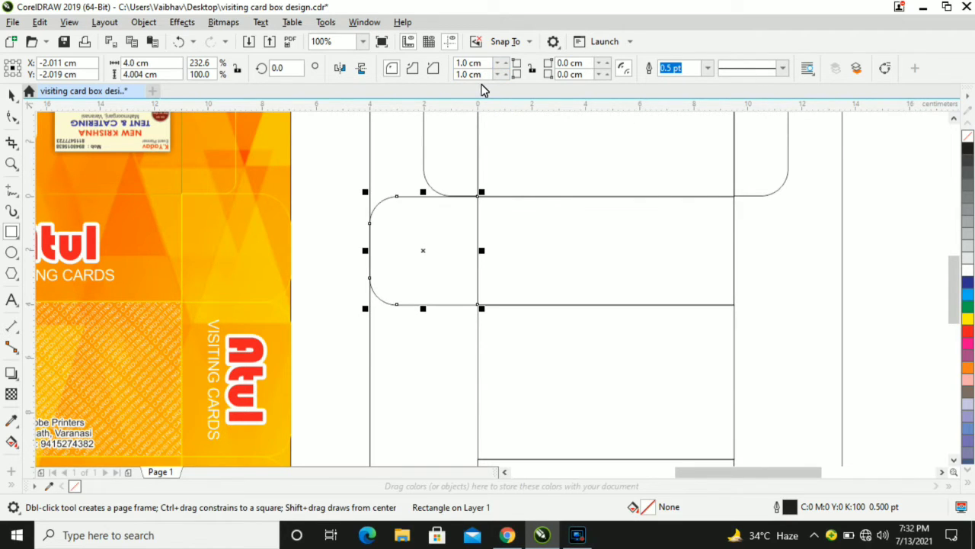
# Copy the second panel's rounded left flap to the panel's right edge and mirror the copy horizontally
pyautogui.click(11, 95)
pyautogui.click(432, 227)
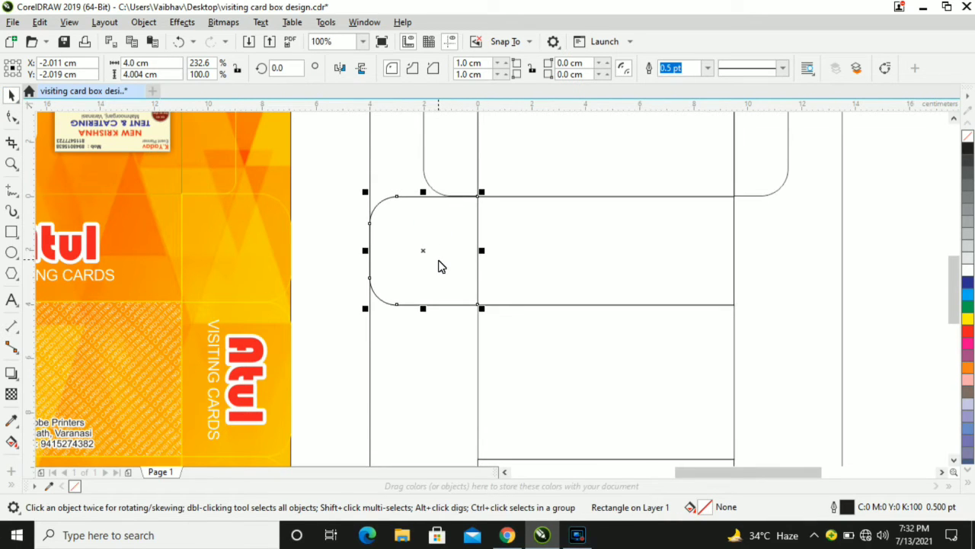
pyautogui.moveTo(431, 261); pyautogui.dragTo(792, 263)
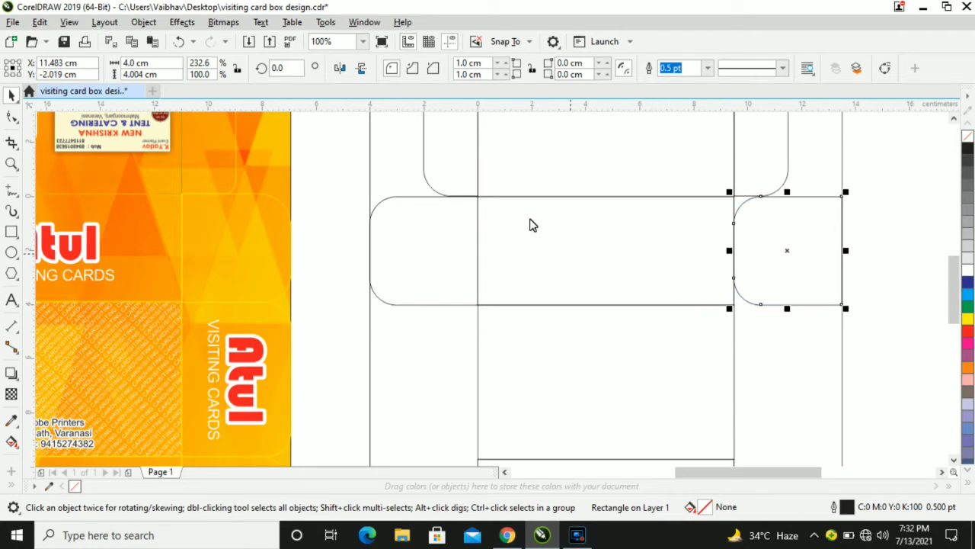
pyautogui.click(340, 68)
pyautogui.click(920, 224)
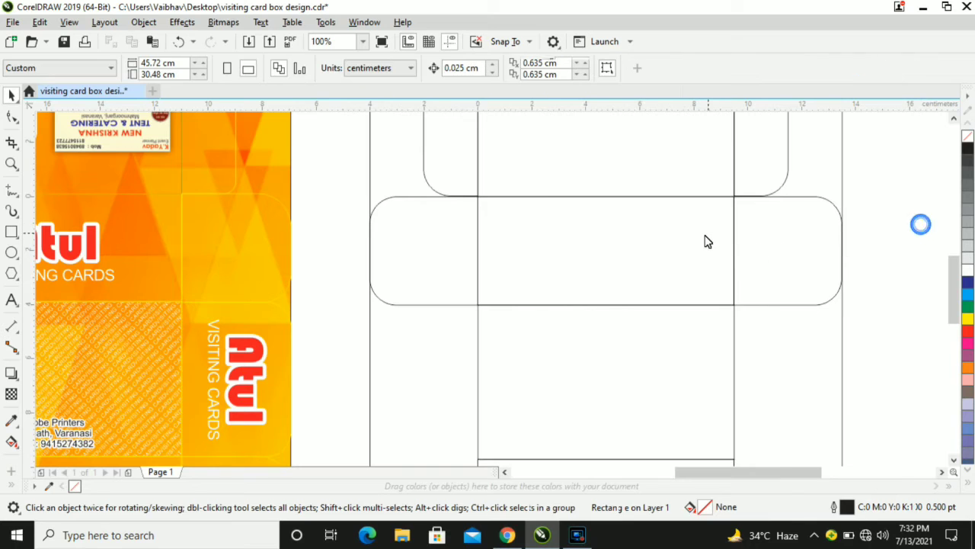
# Copy the second panel's left flap down beside the third panel and stretch it to the panel's height, about 5.7 cm
pyautogui.scroll(-2, 705, 242)
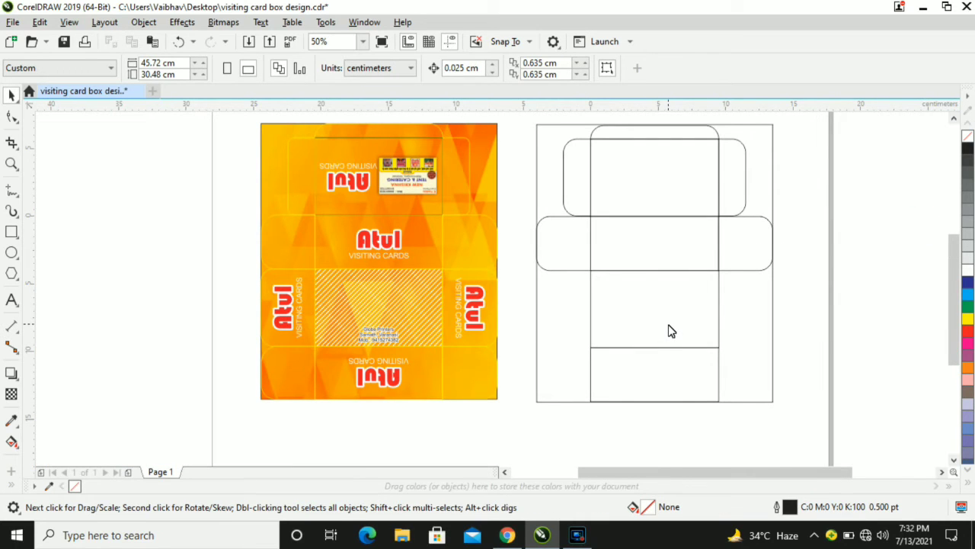
pyautogui.scroll(2, 660, 342)
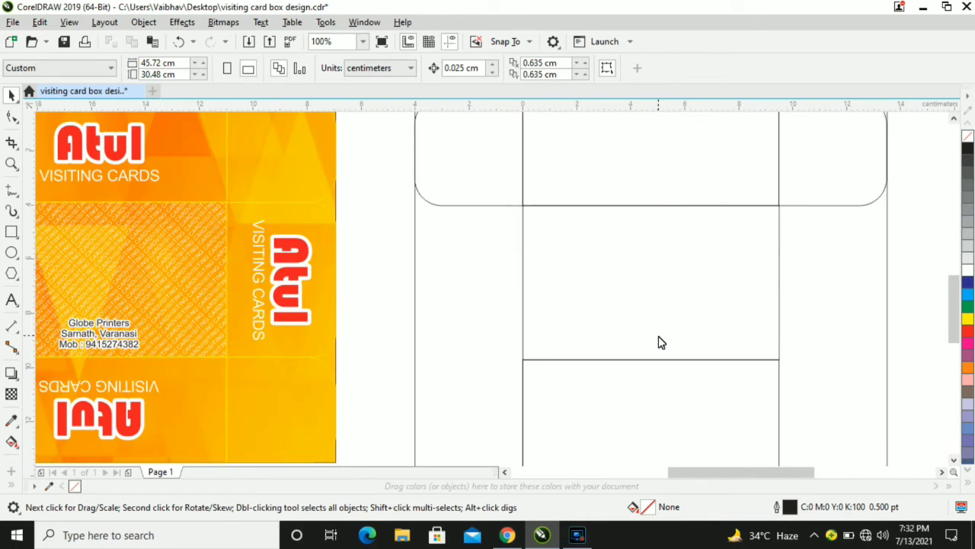
pyautogui.click(495, 201)
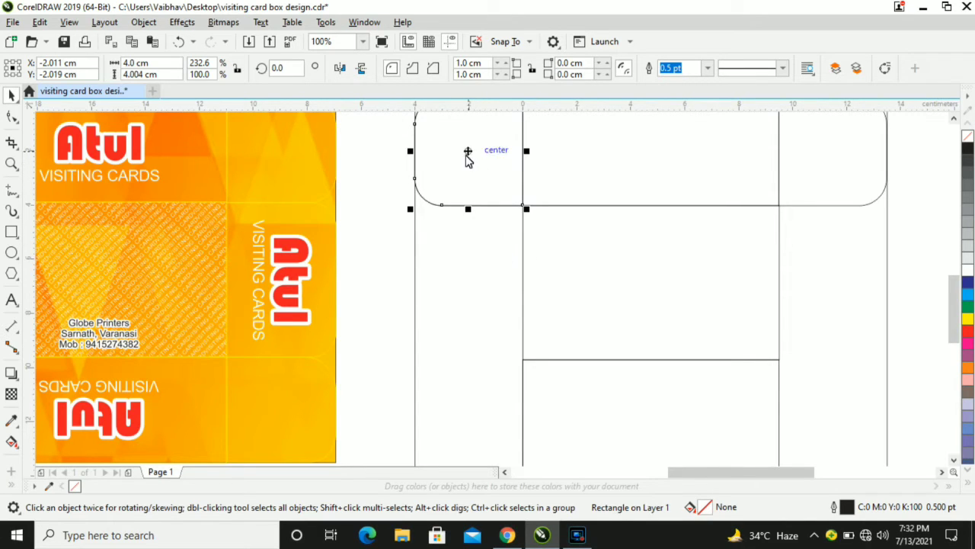
pyautogui.moveTo(467, 153); pyautogui.dragTo(470, 266)
pyautogui.moveTo(468, 317); pyautogui.dragTo(468, 370)
pyautogui.click(370, 289)
pyautogui.click(488, 279)
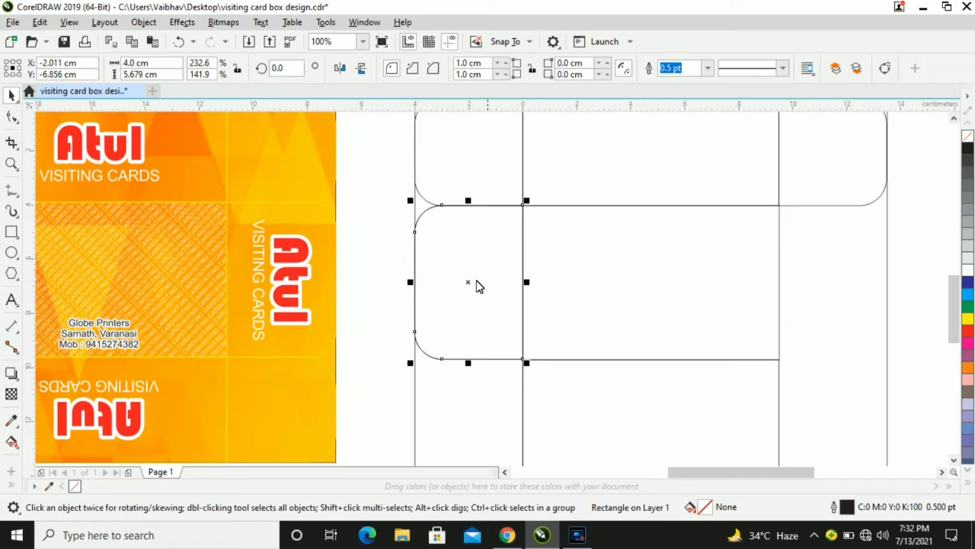
# Copy the third panel's left flap to the panel's right edge and mirror the copy horizontally
pyautogui.moveTo(478, 274); pyautogui.dragTo(843, 318)
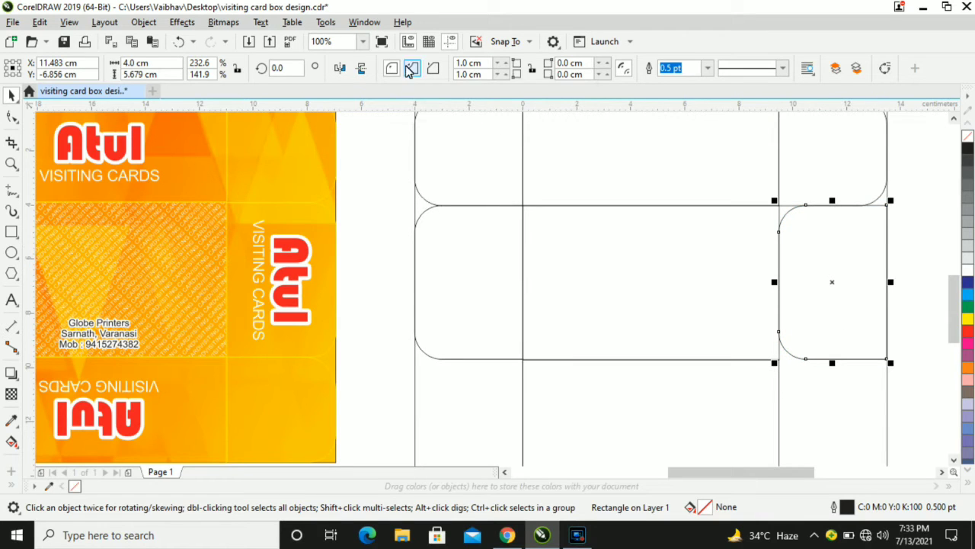
pyautogui.click(342, 71)
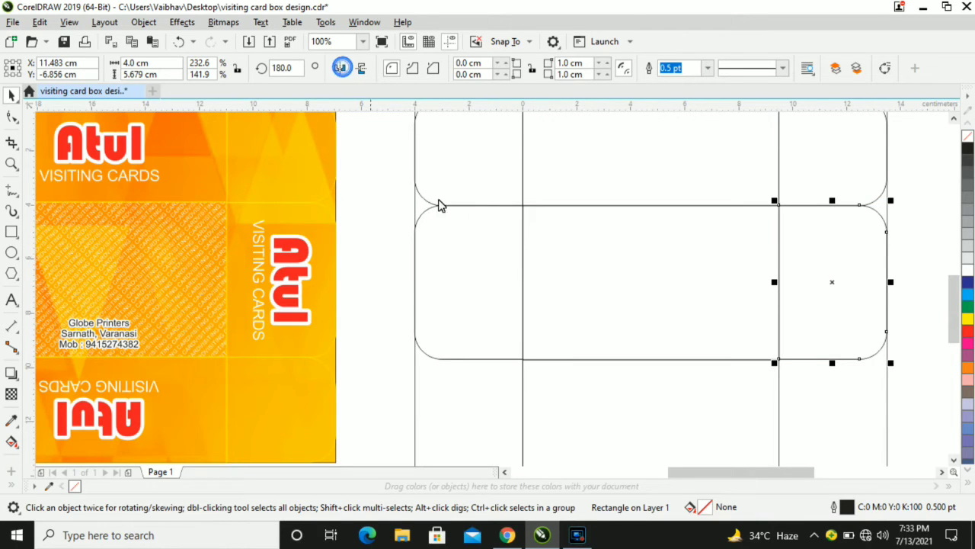
pyautogui.click(928, 304)
# Select both rounded side flaps of the second panel together
pyautogui.scroll(-2, 818, 324)
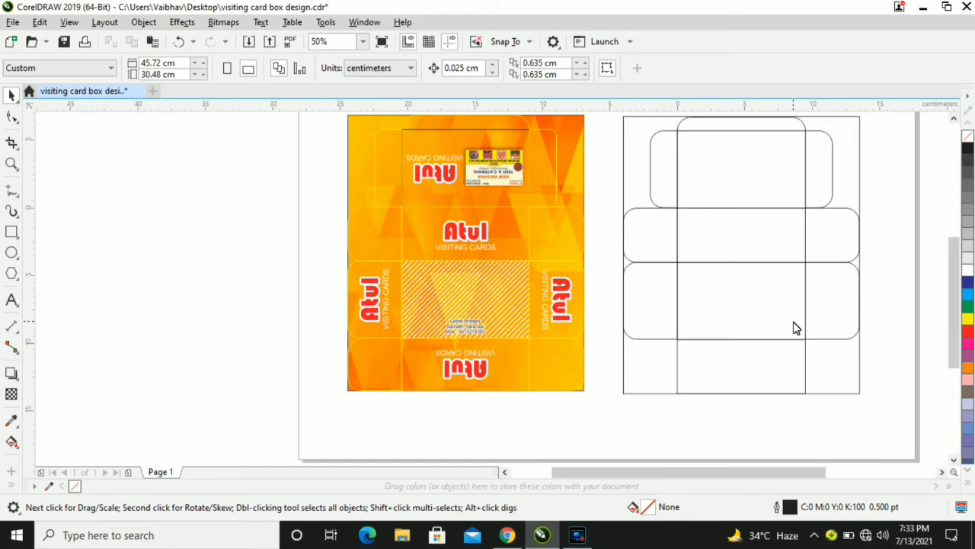
pyautogui.scroll(-2, 953, 319)
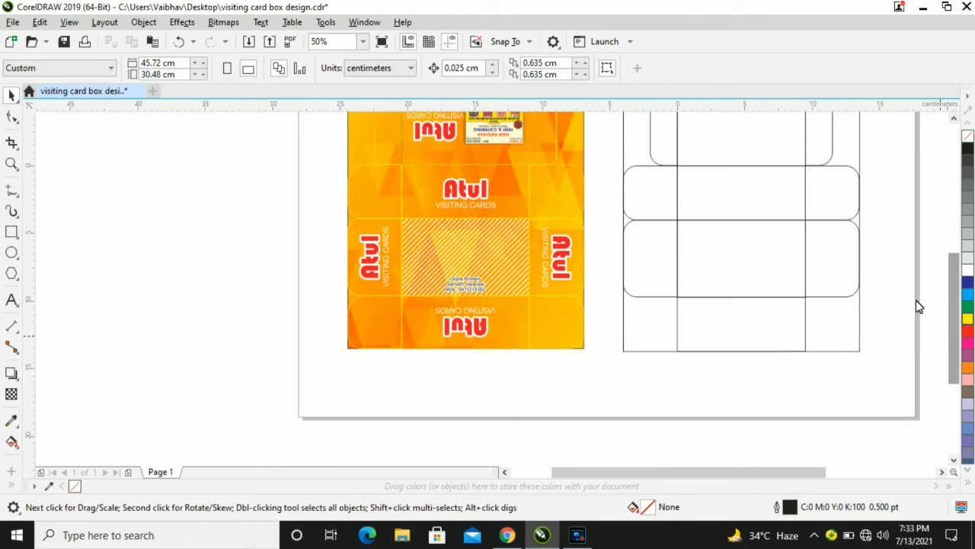
pyautogui.click(832, 210)
pyautogui.keyDown('shift'); pyautogui.click(647, 199); pyautogui.keyUp('shift')
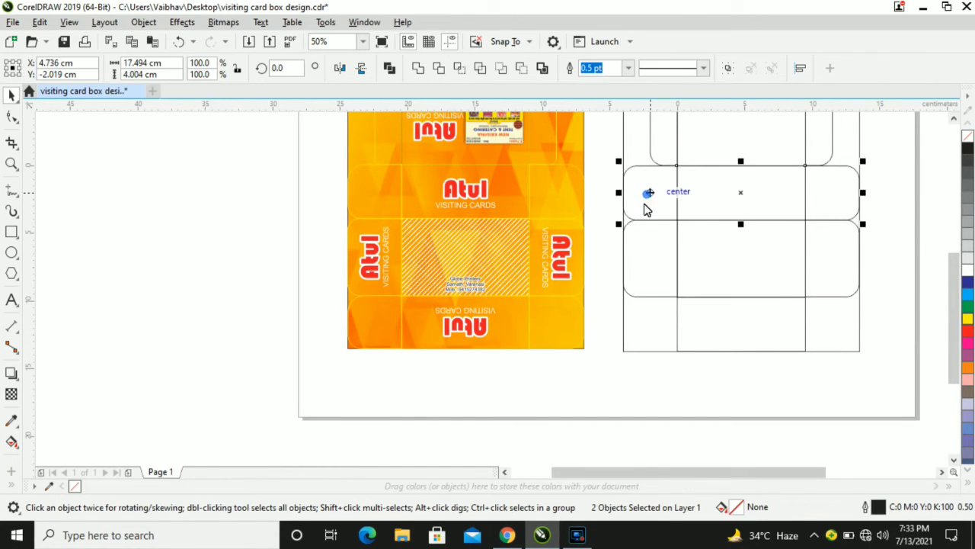